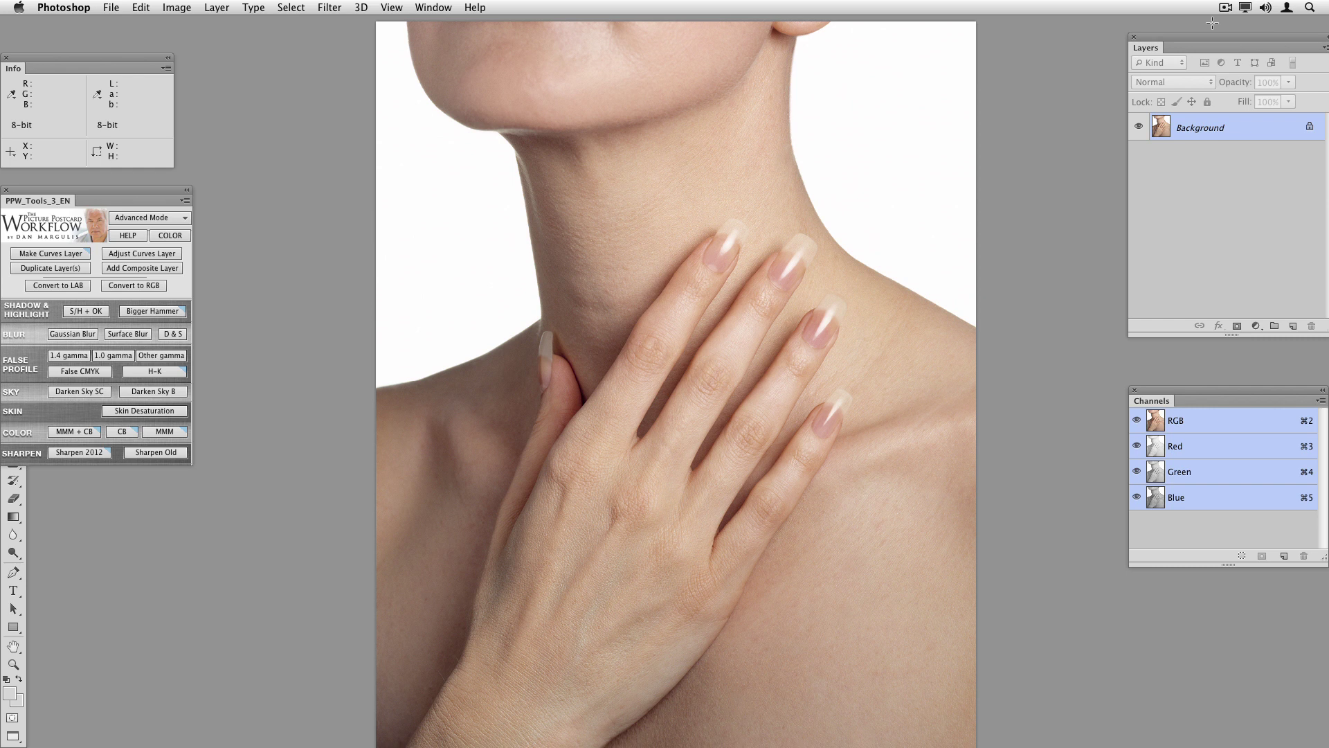
Zoom in and pan across the hand, neck and chin to inspect the skin
click(812, 520)
click(811, 521)
click(801, 522)
drag(712, 368, 770, 599)
drag(700, 90, 768, 522)
drag(706, 190, 795, 196)
drag(721, 647, 769, 416)
drag(769, 693, 769, 409)
drag(768, 508, 754, 309)
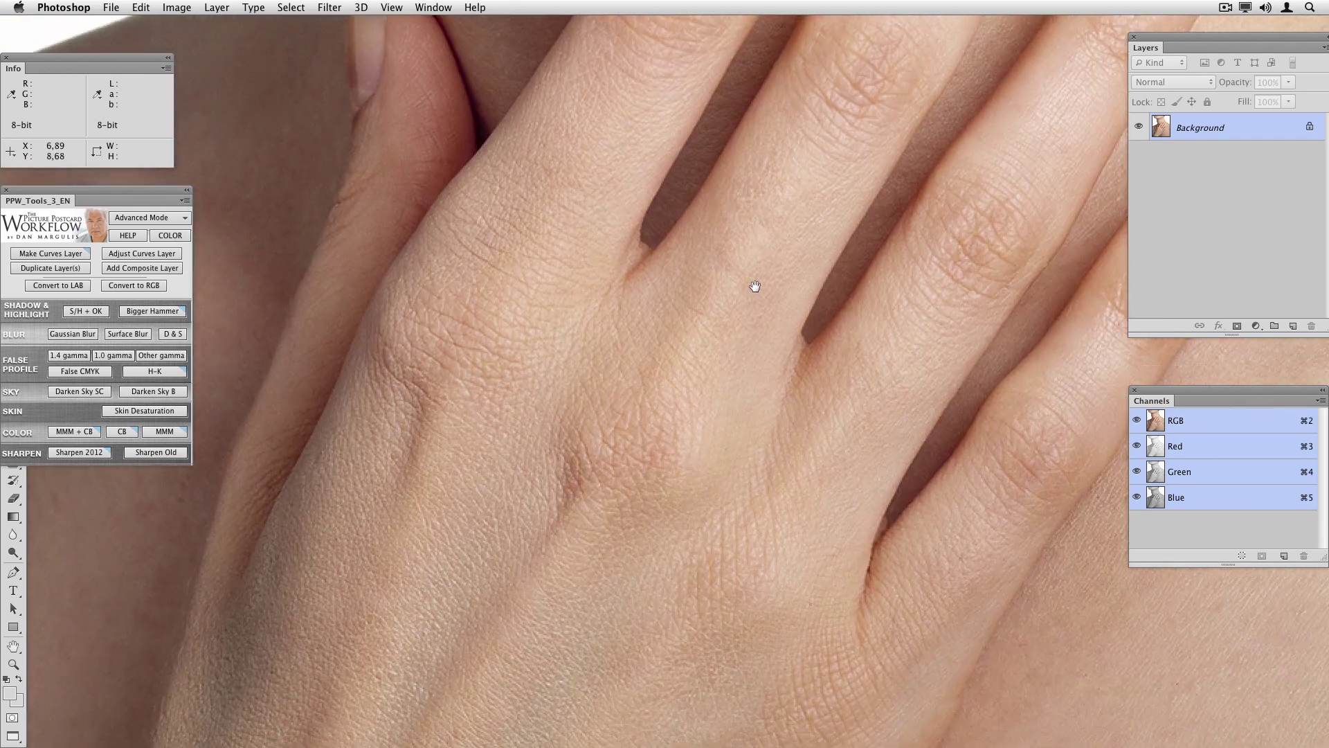
Zoom back out to the hand and neck, then duplicate the Background layer
alt+click(724, 409)
alt+click(724, 409)
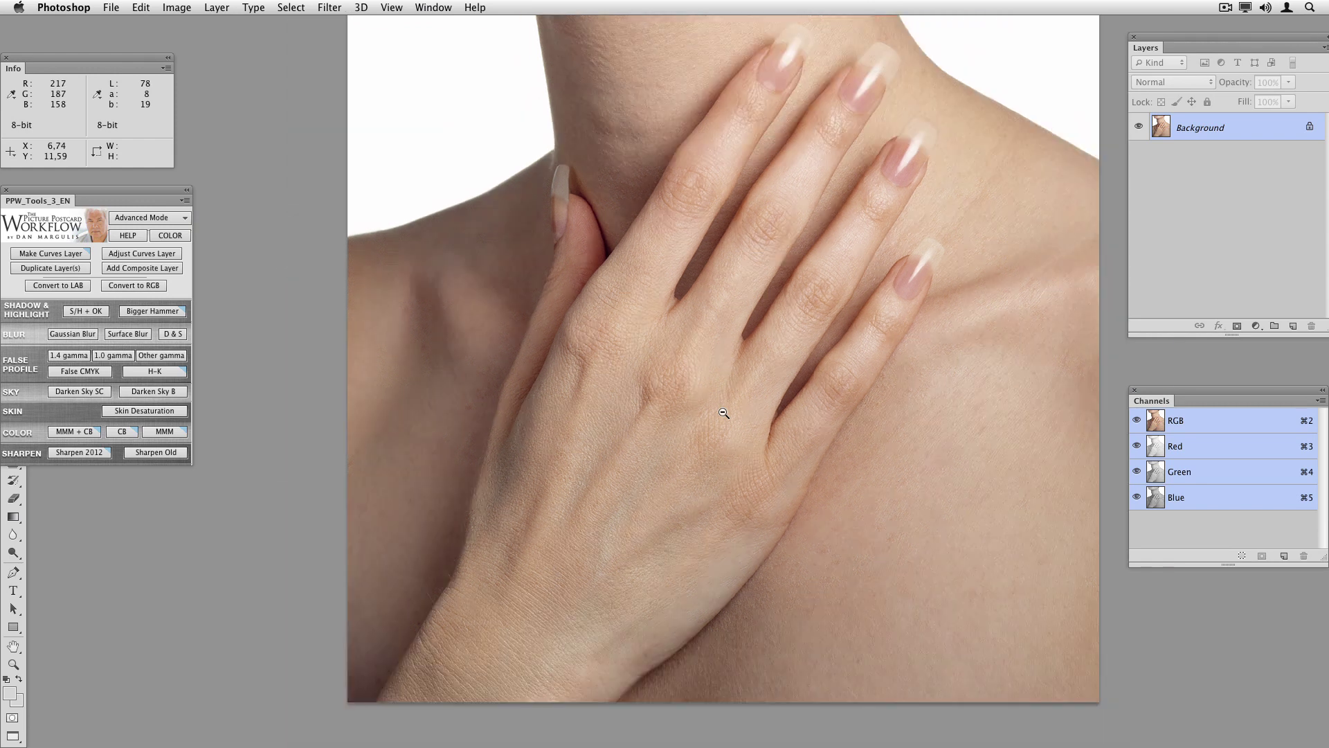
drag(721, 412, 683, 620)
drag(759, 483, 772, 389)
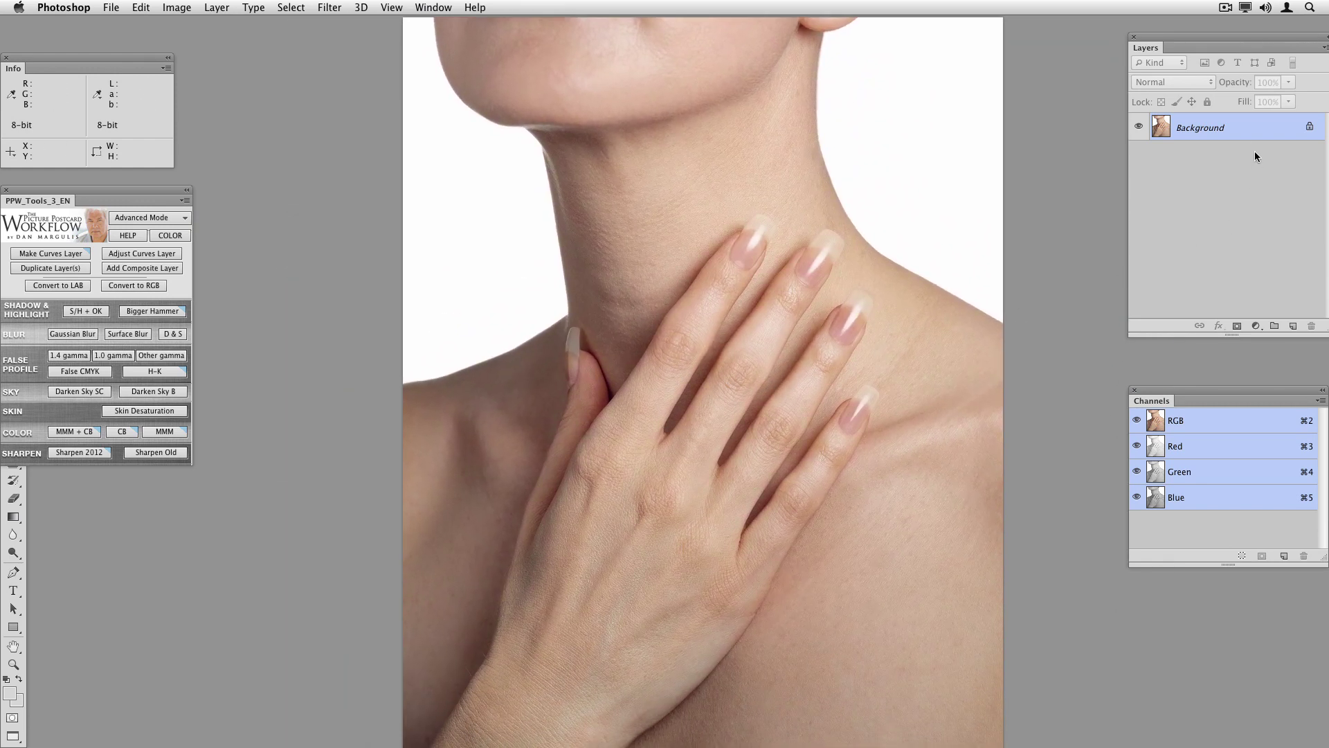
drag(1256, 134, 1292, 326)
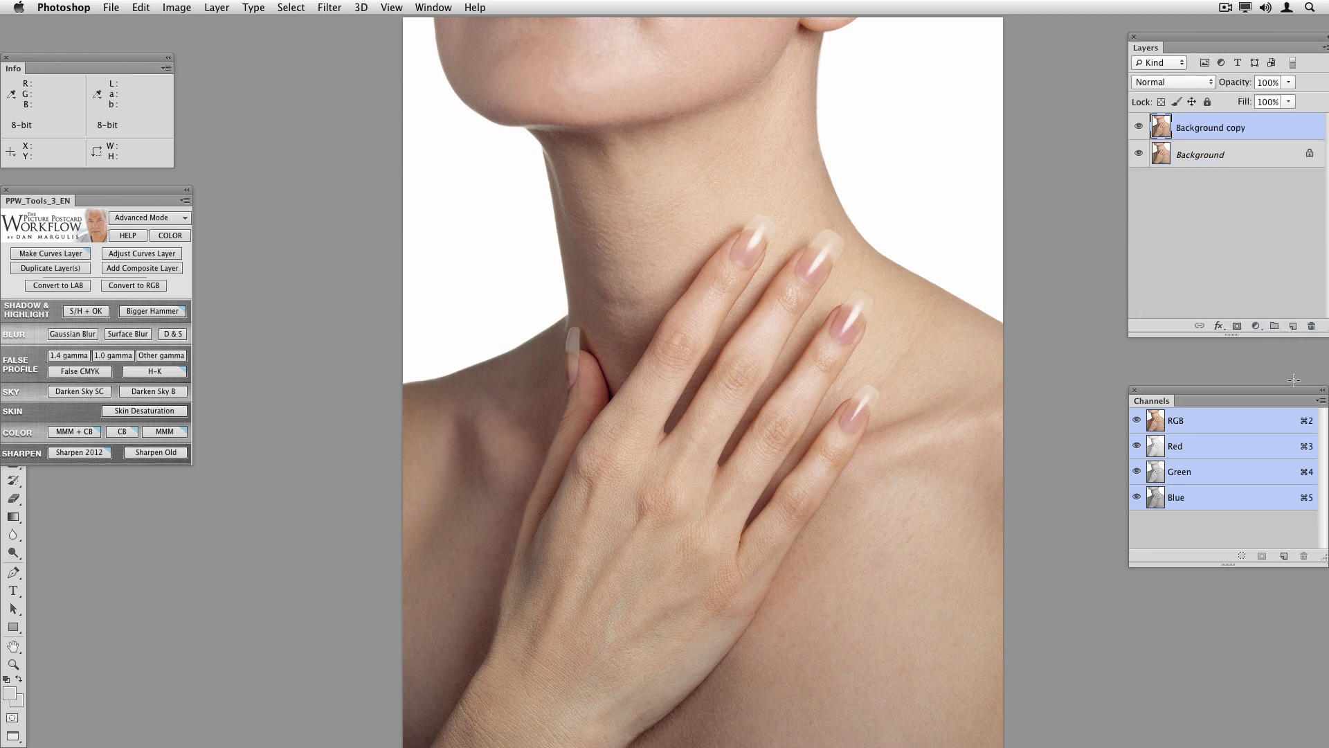
Apply Filter > Blur > Surface Blur to the Background copy
click(330, 8)
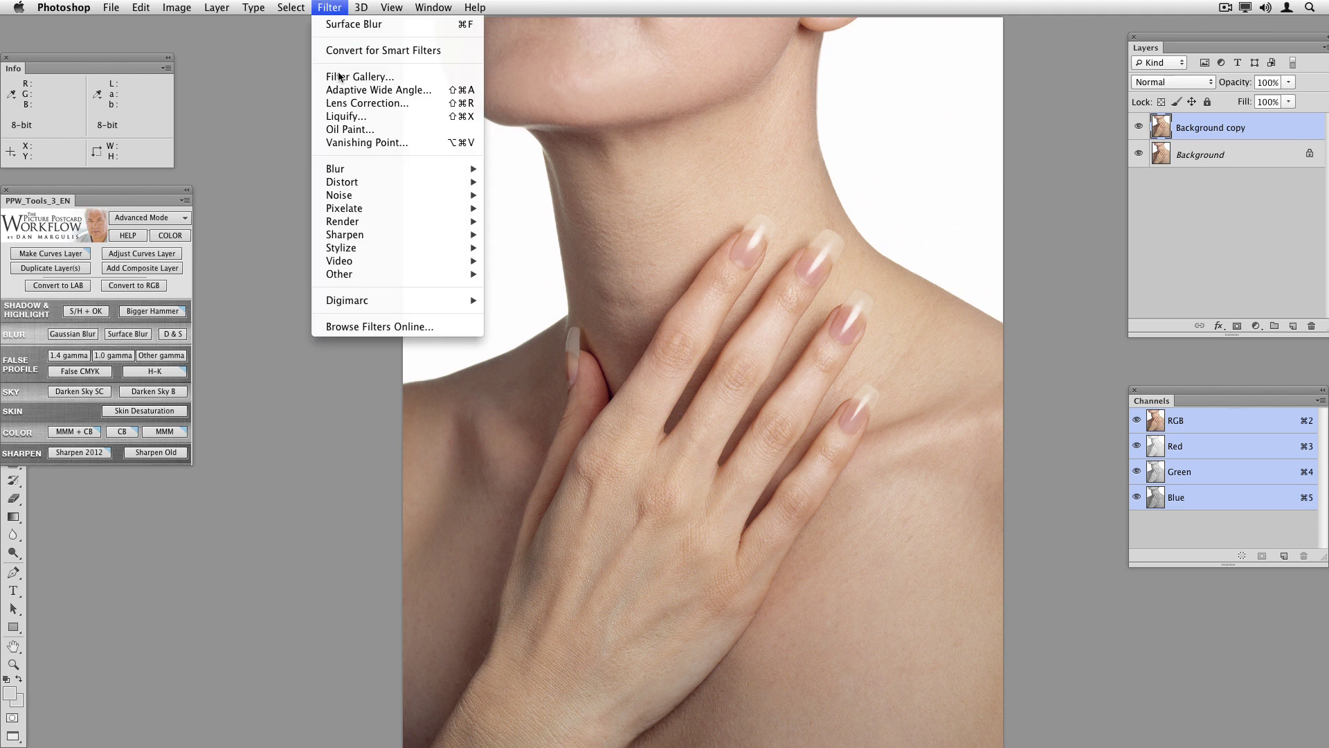
mouse_move(432, 173)
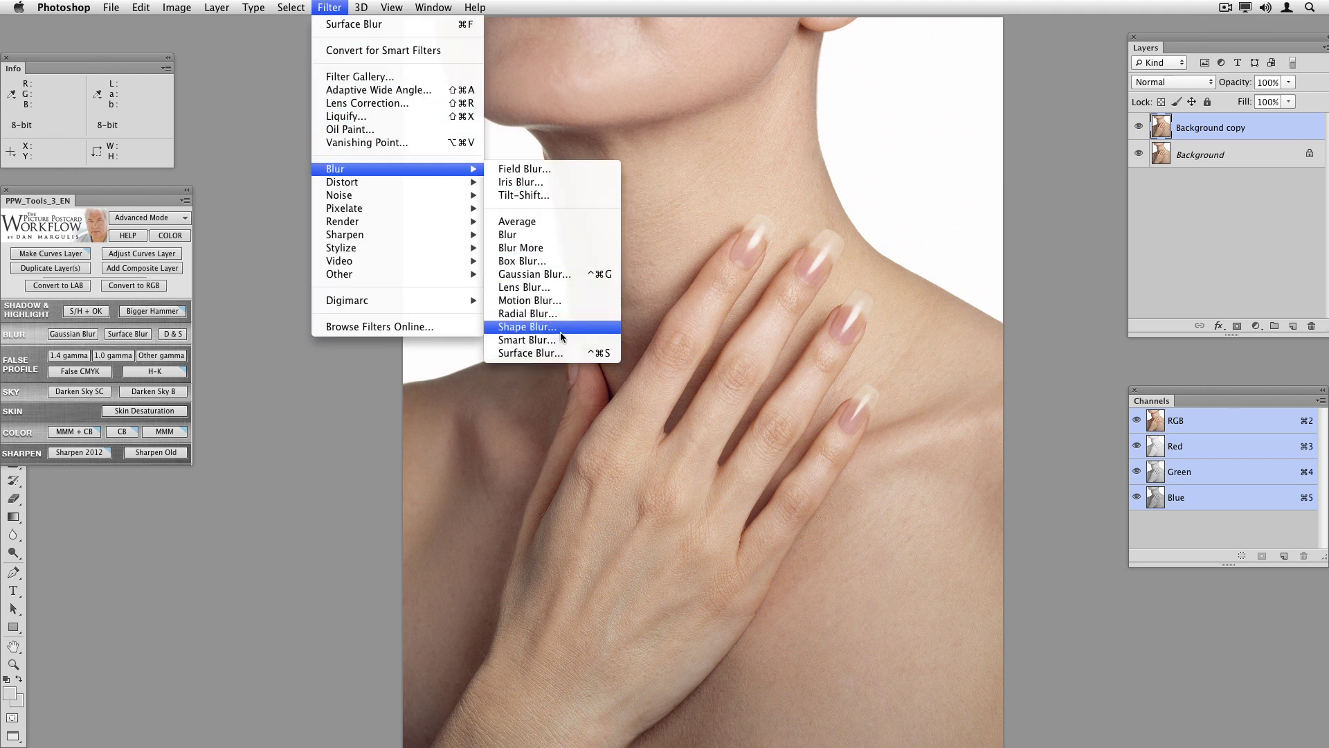
click(560, 355)
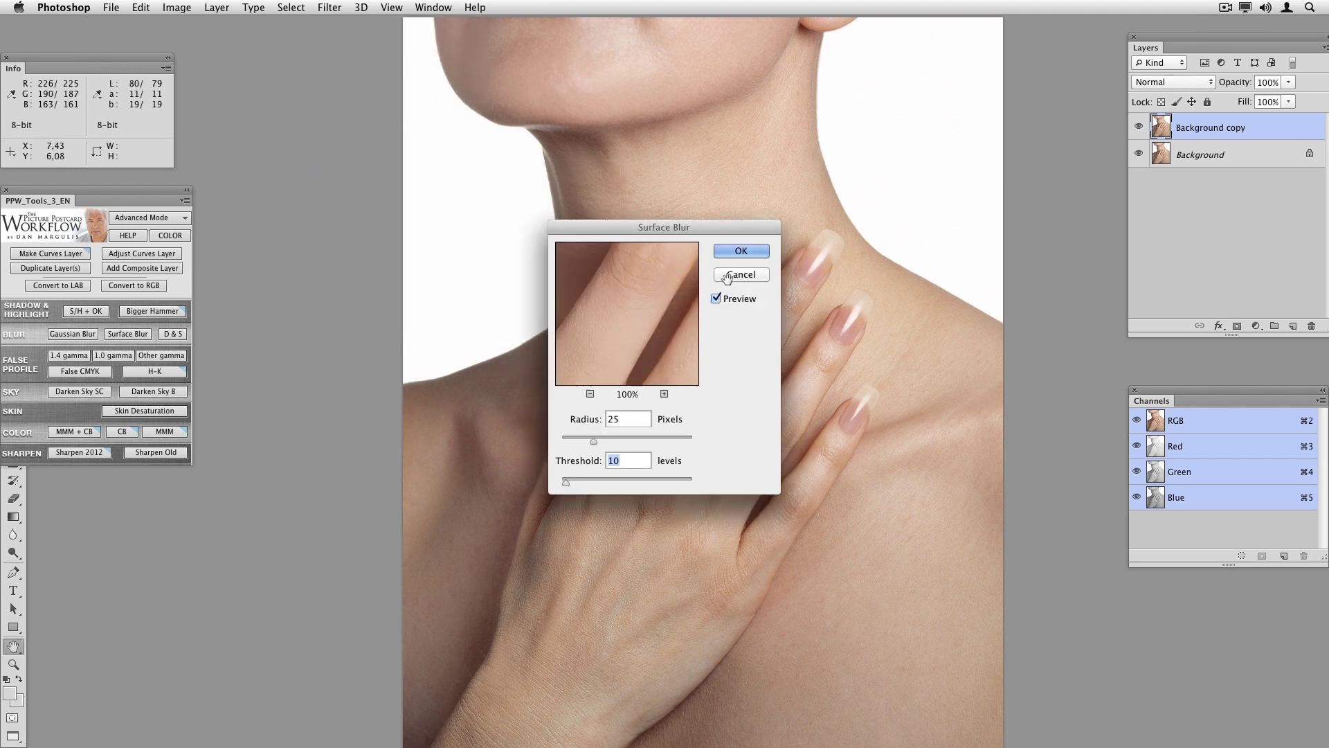
click(741, 252)
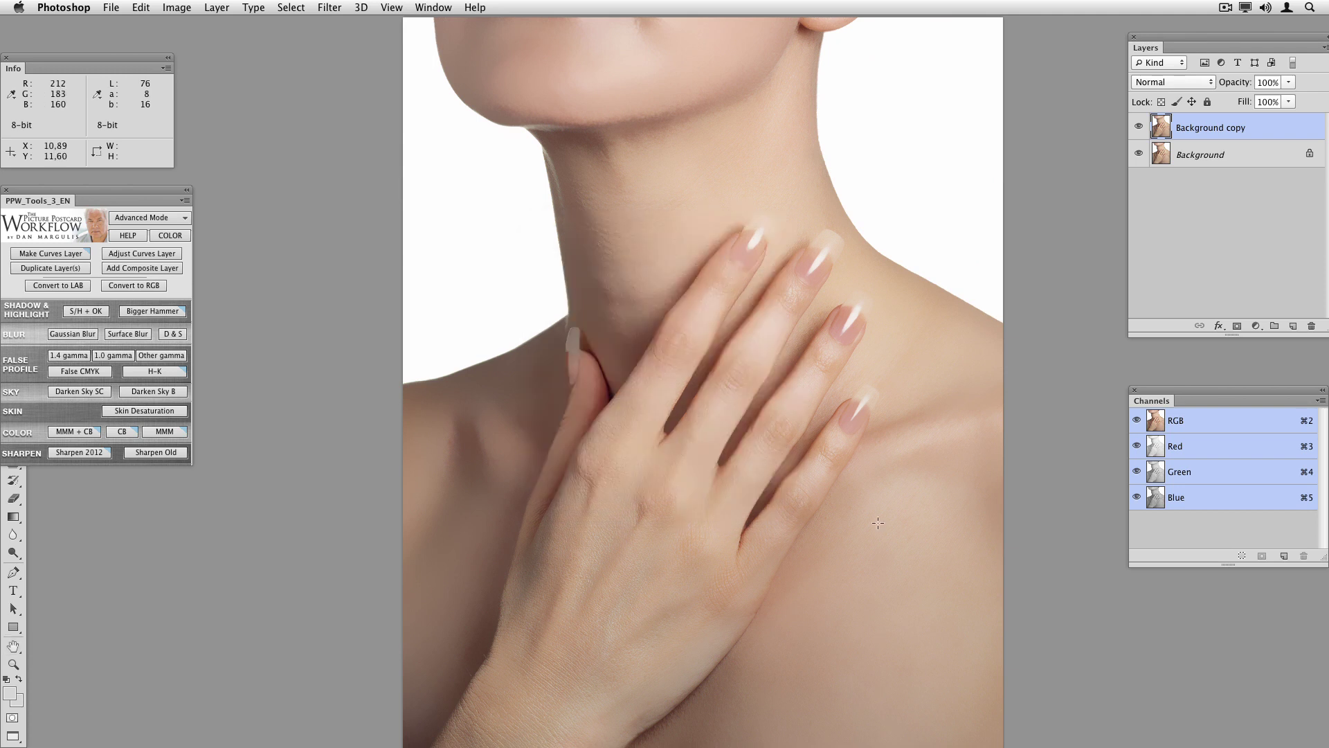
Lower the blurred copy's opacity to 52% and compare the hand with it on and off
drag(1239, 84, 1207, 86)
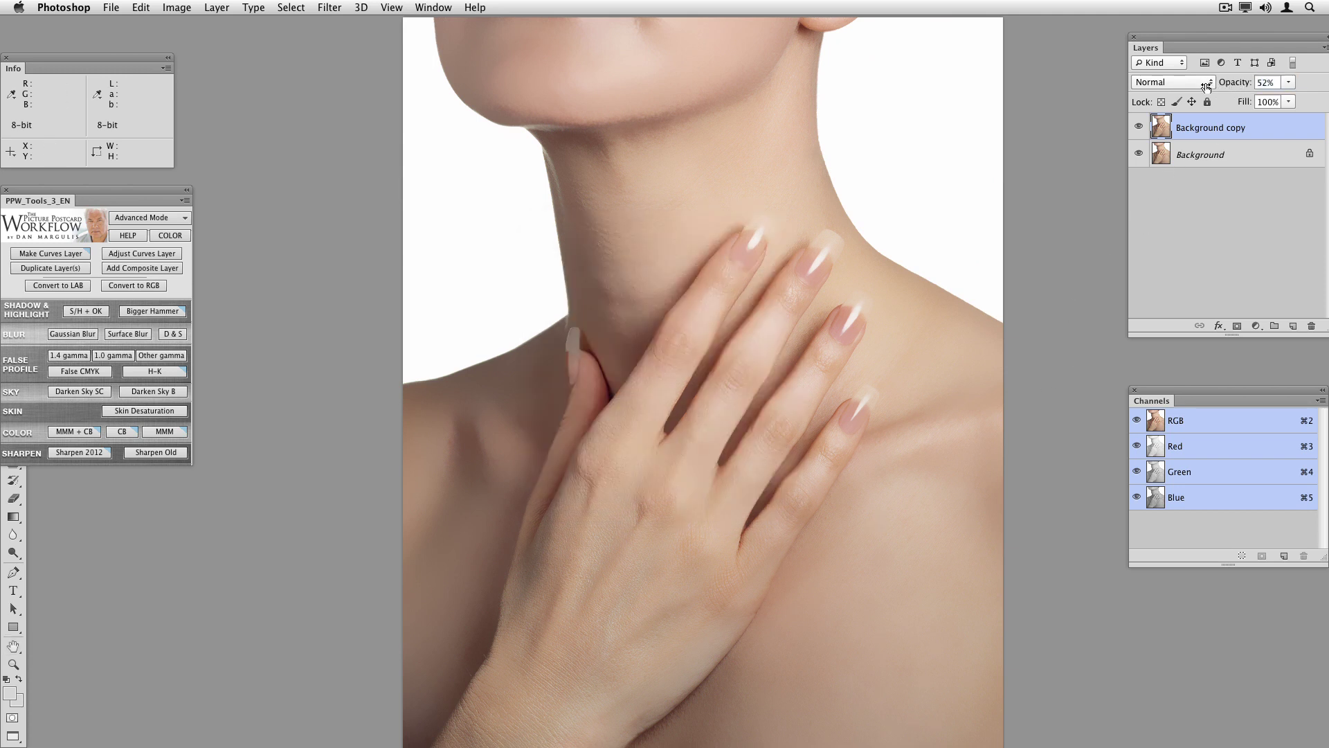
click(1138, 127)
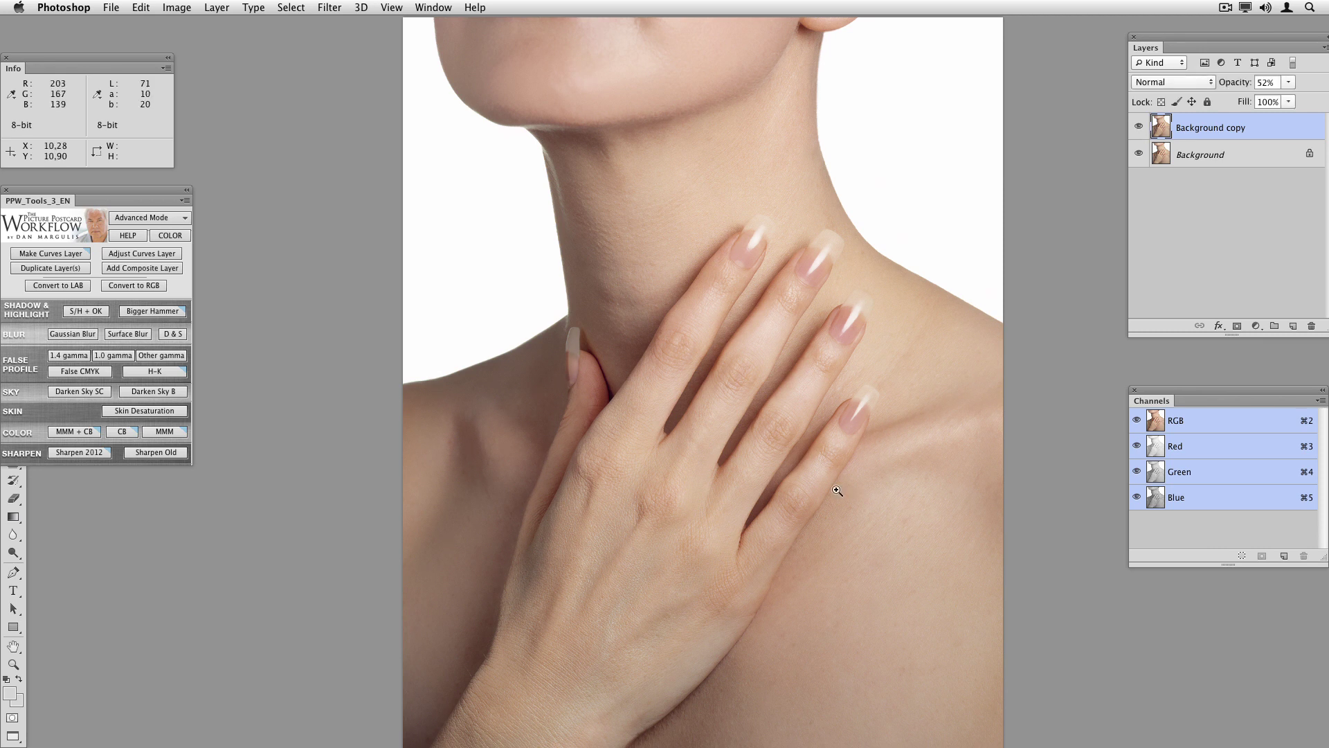
click(732, 560)
click(726, 558)
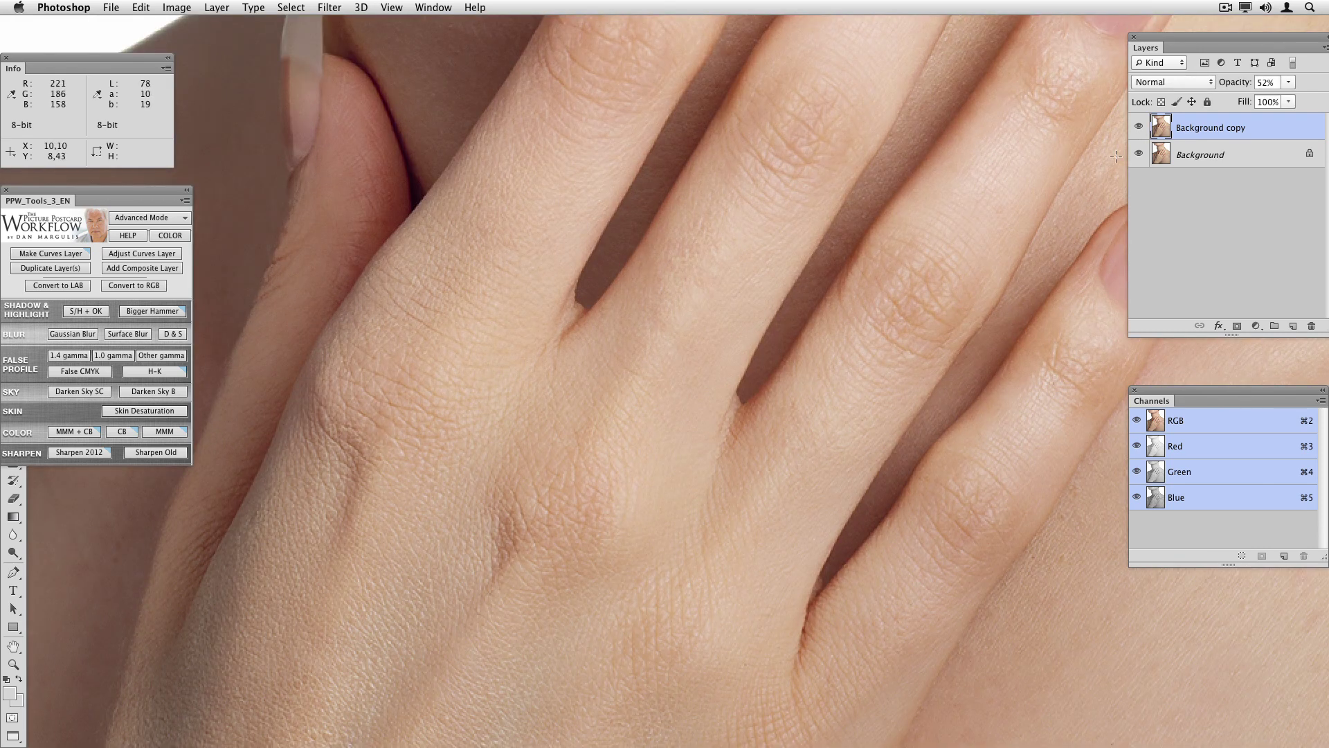
click(1138, 128)
click(1138, 127)
click(1137, 127)
Delete the blurred Background copy and zoom out to fit the whole image
drag(1277, 131, 1311, 326)
alt+click(703, 419)
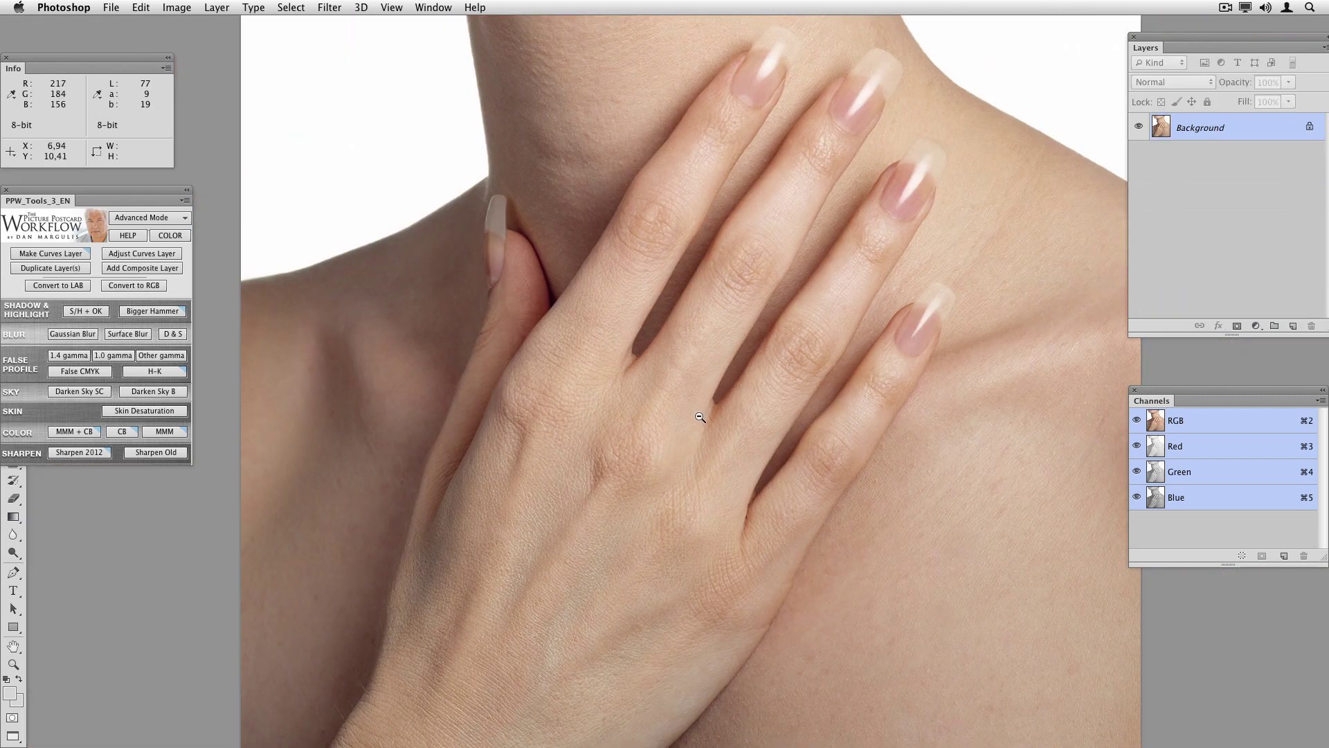
alt+click(703, 414)
drag(756, 387, 750, 434)
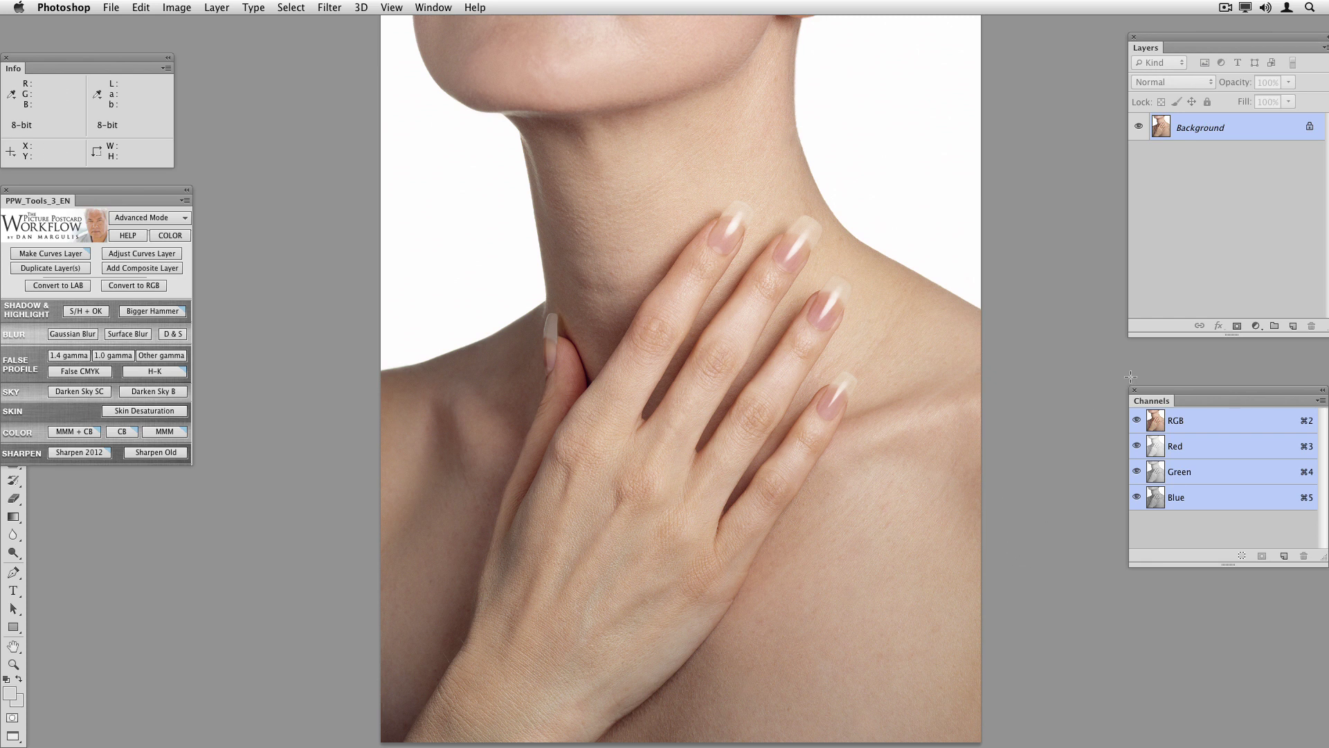
Inspect the Red, Green and Blue channels individually, zoomed in on the fingers
click(1227, 453)
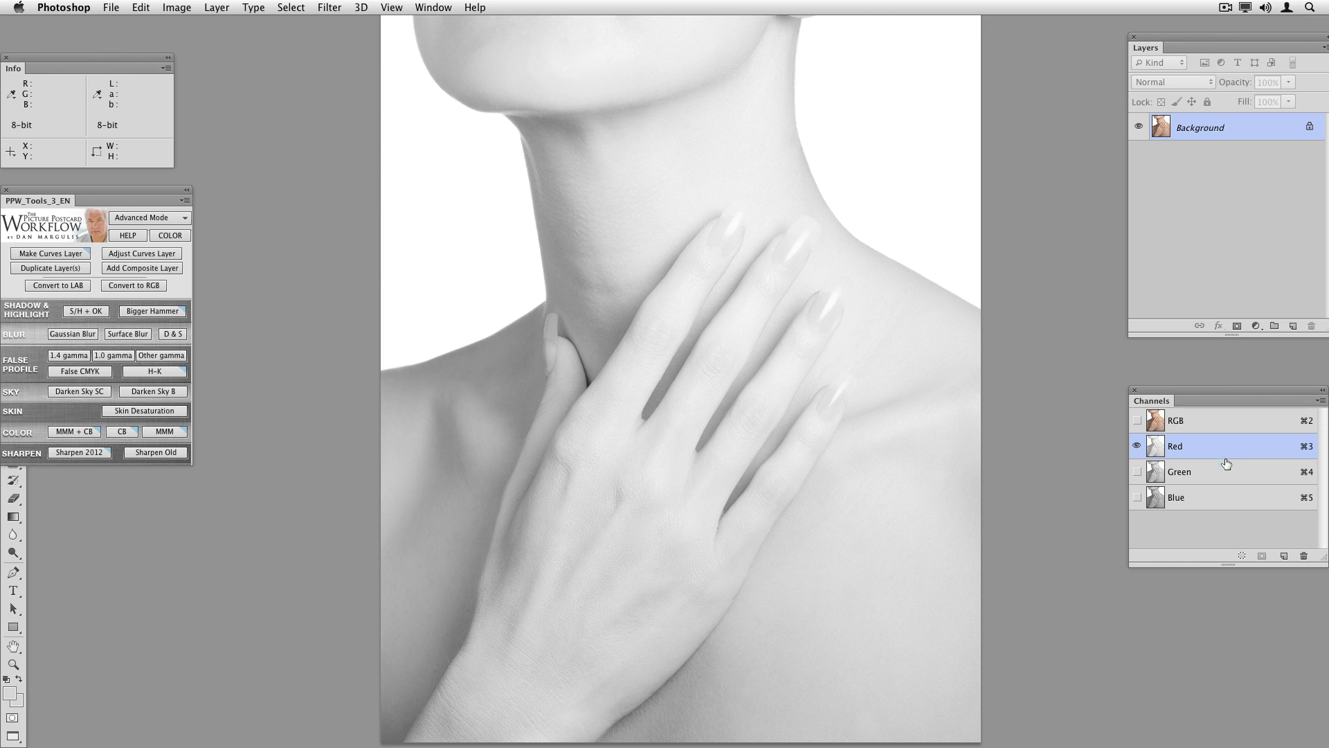
click(1227, 479)
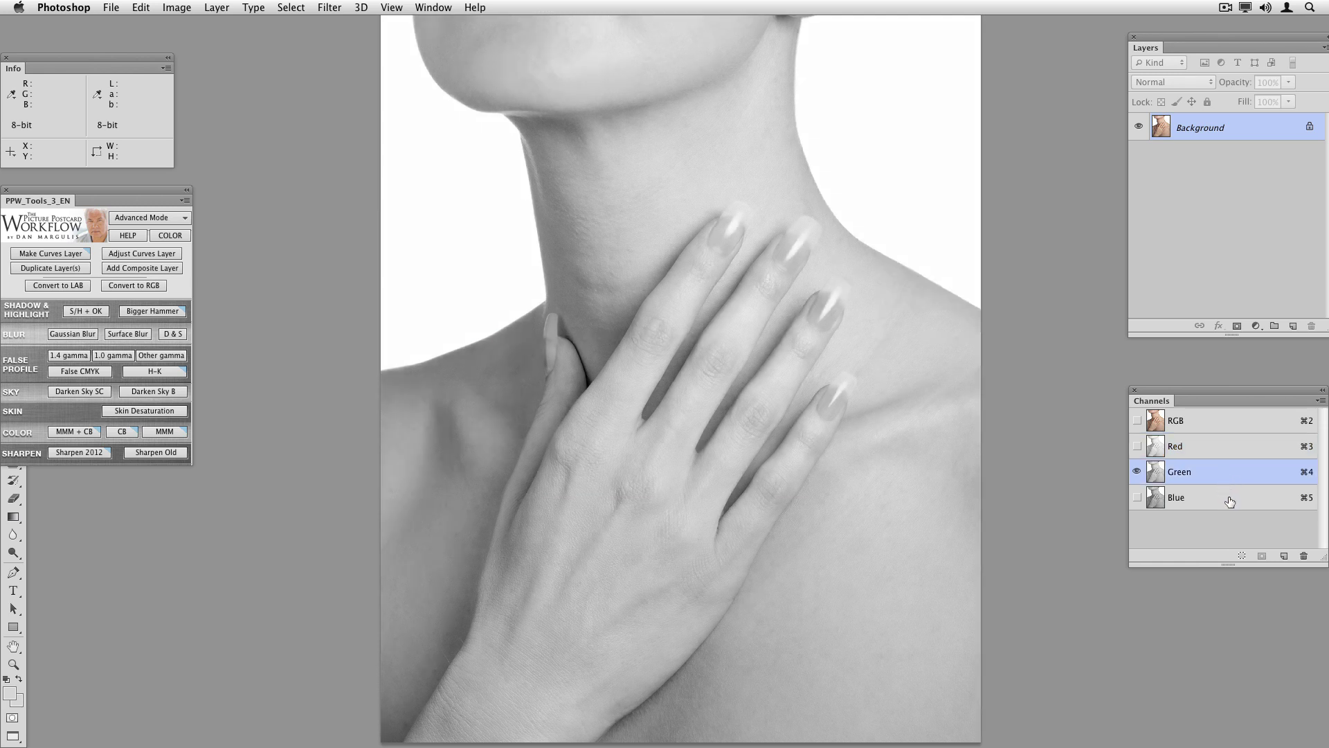
click(1229, 501)
click(1235, 454)
click(1236, 477)
click(1229, 501)
click(783, 373)
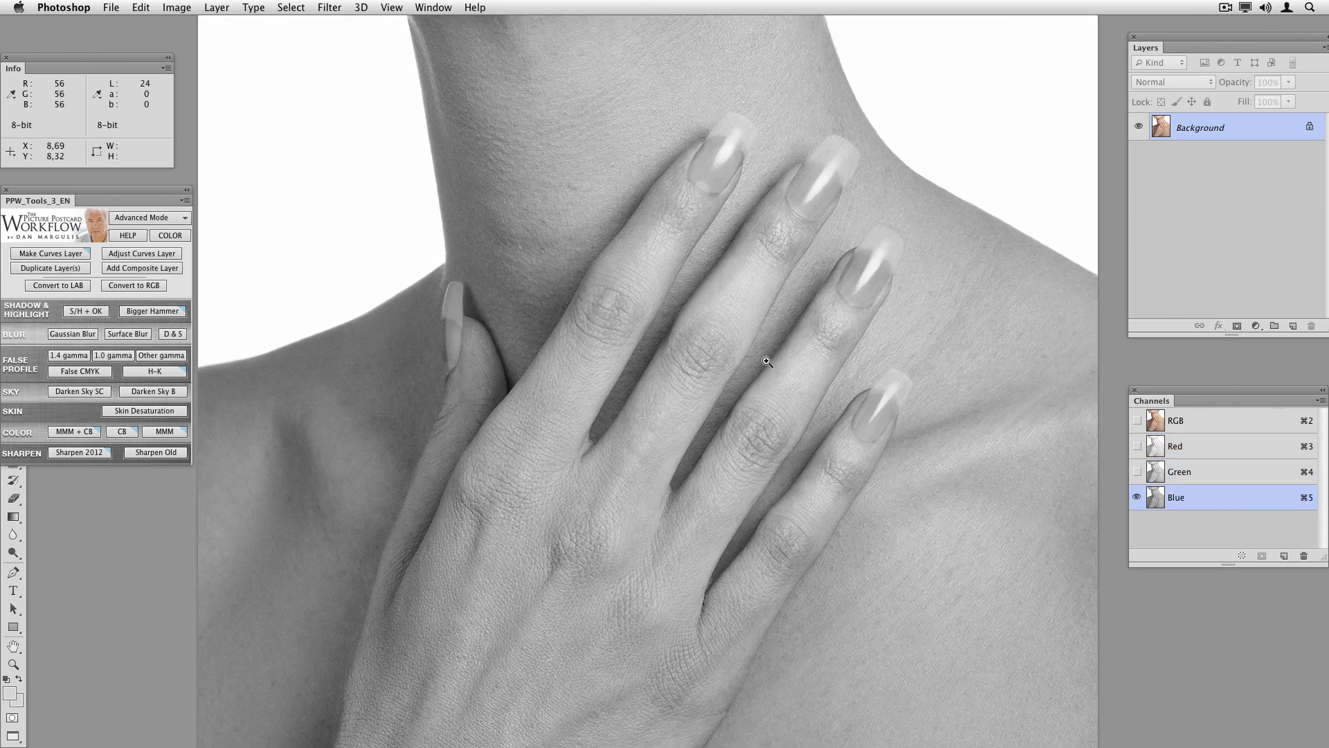
click(767, 362)
Compare Red and Green channel combinations, then duplicate the Background layer at full view
click(1229, 474)
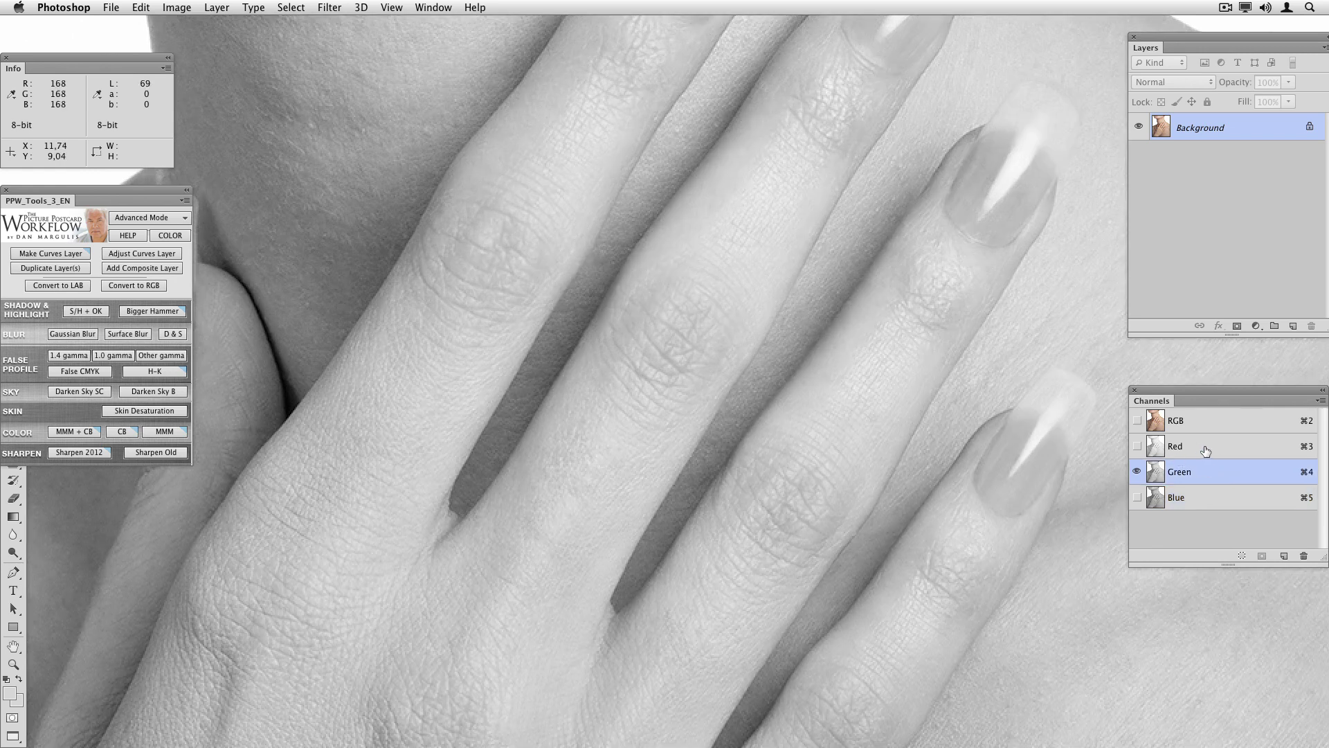
click(1137, 447)
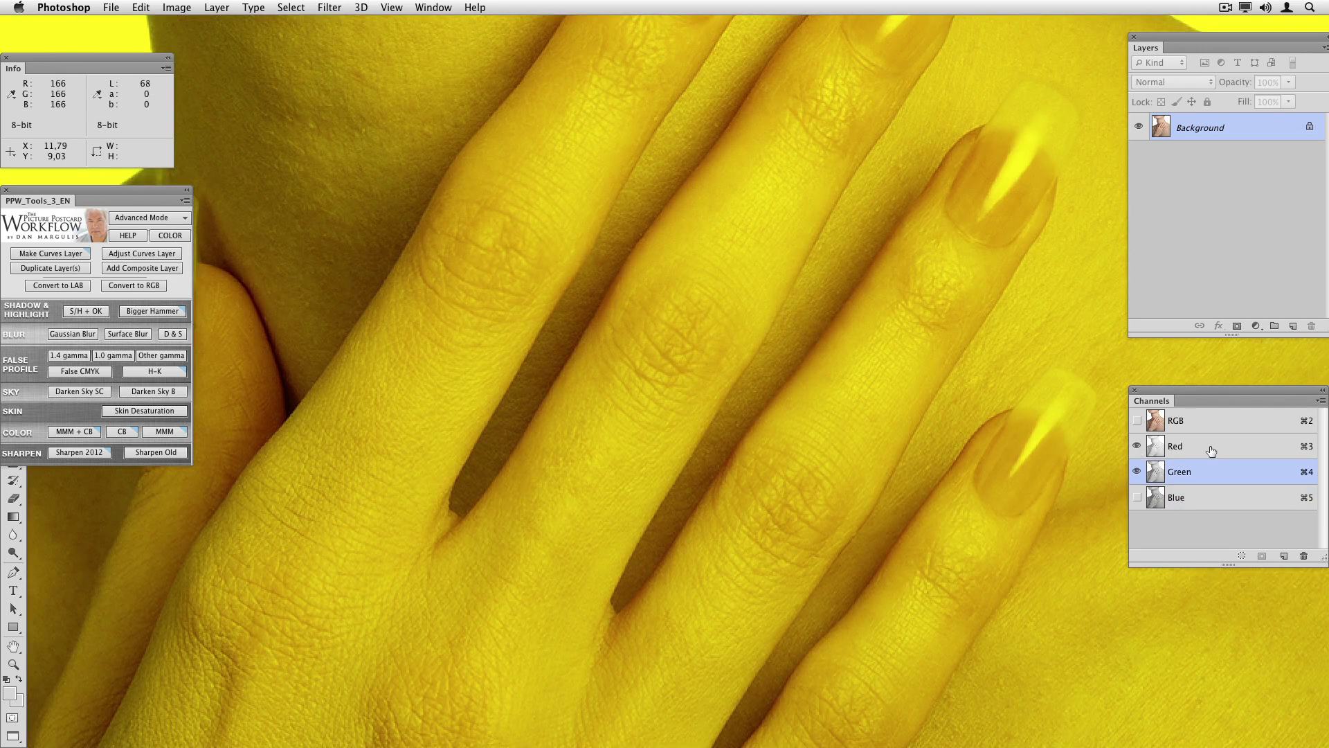
click(1180, 451)
click(1173, 423)
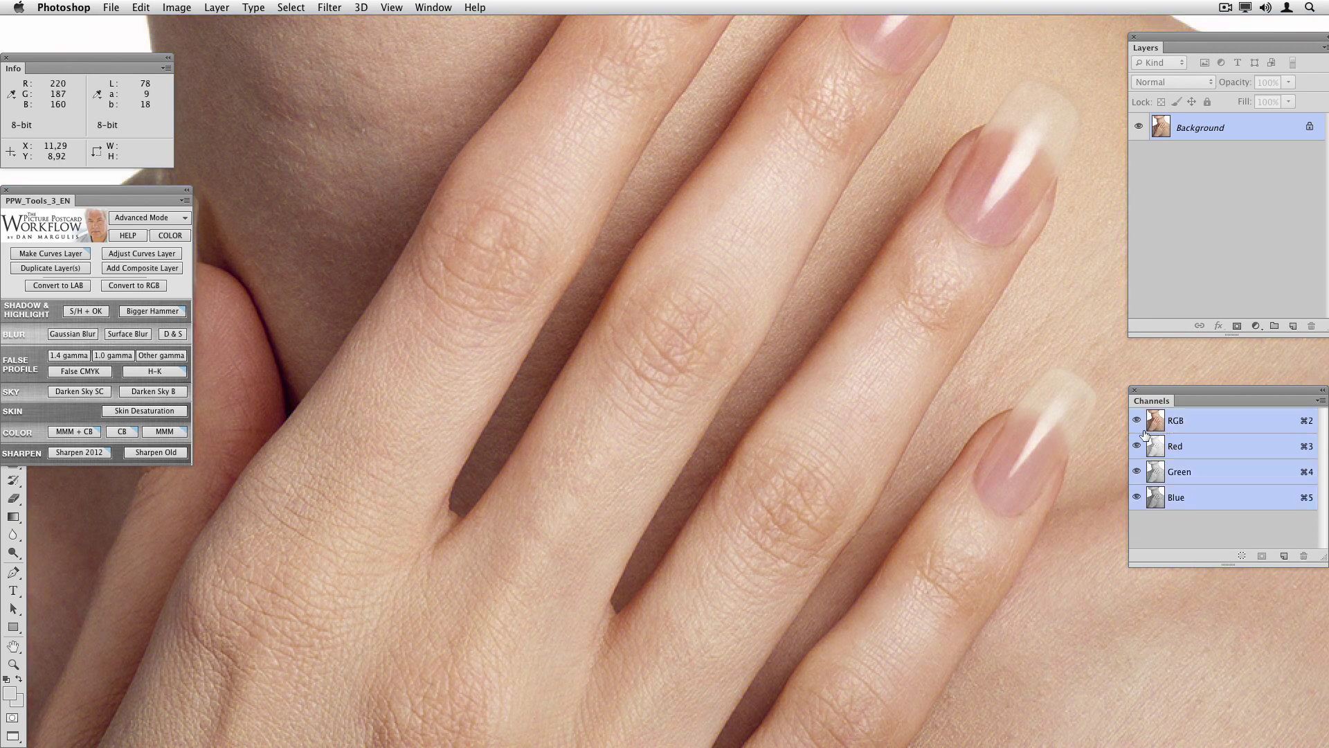
click(1179, 448)
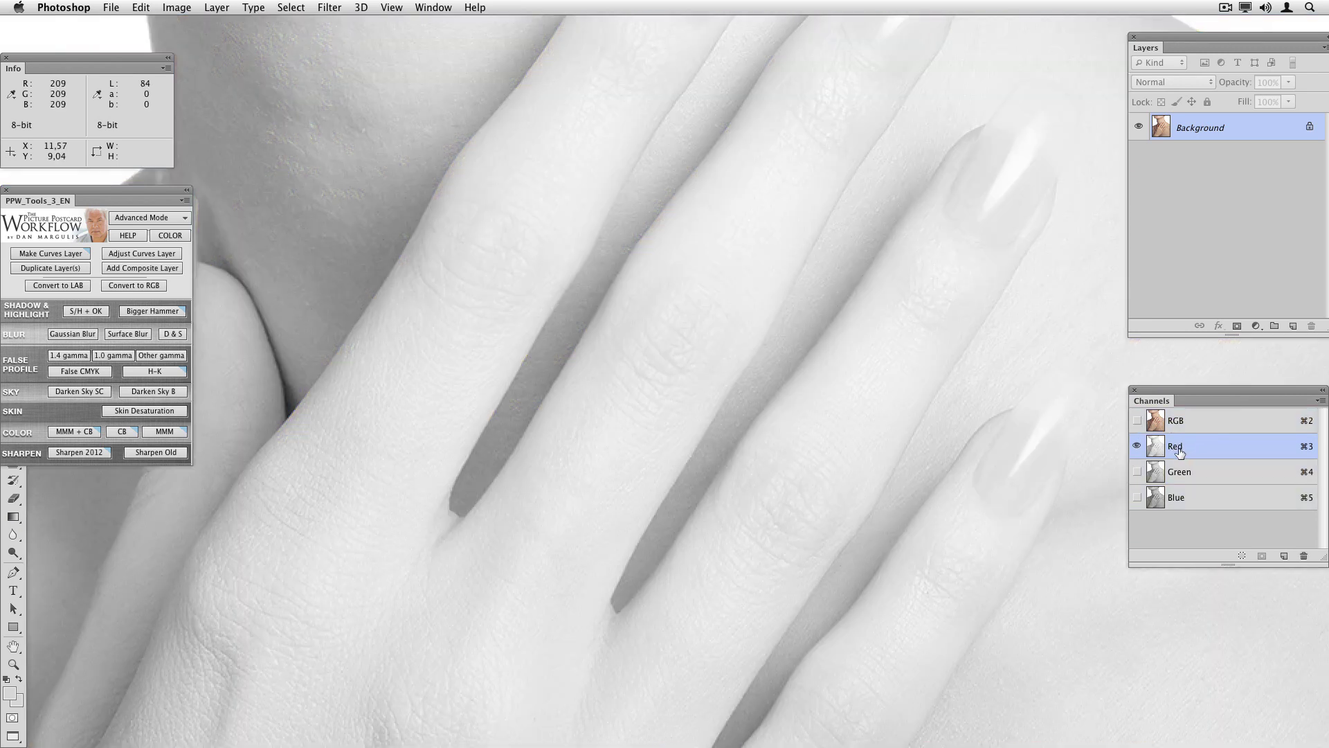
click(1137, 472)
click(1214, 476)
click(1139, 450)
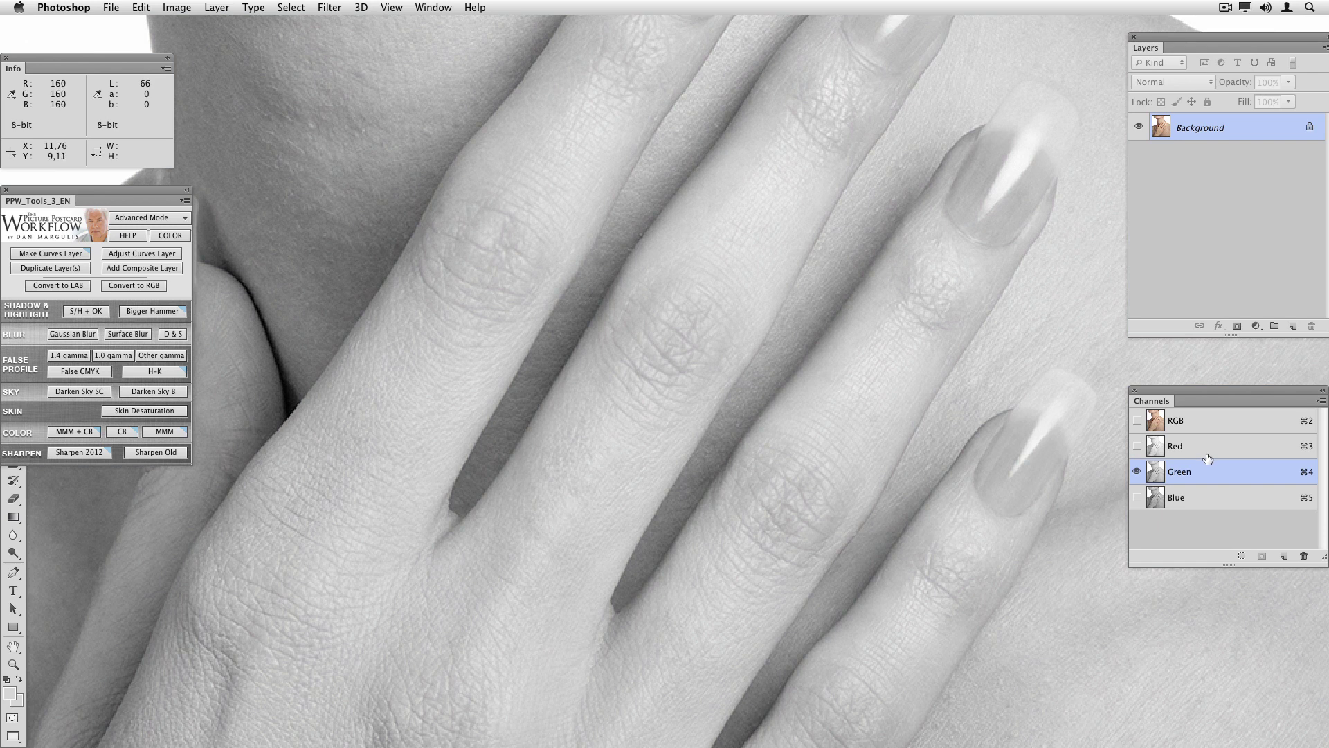
click(1208, 451)
click(1214, 474)
alt+click(794, 414)
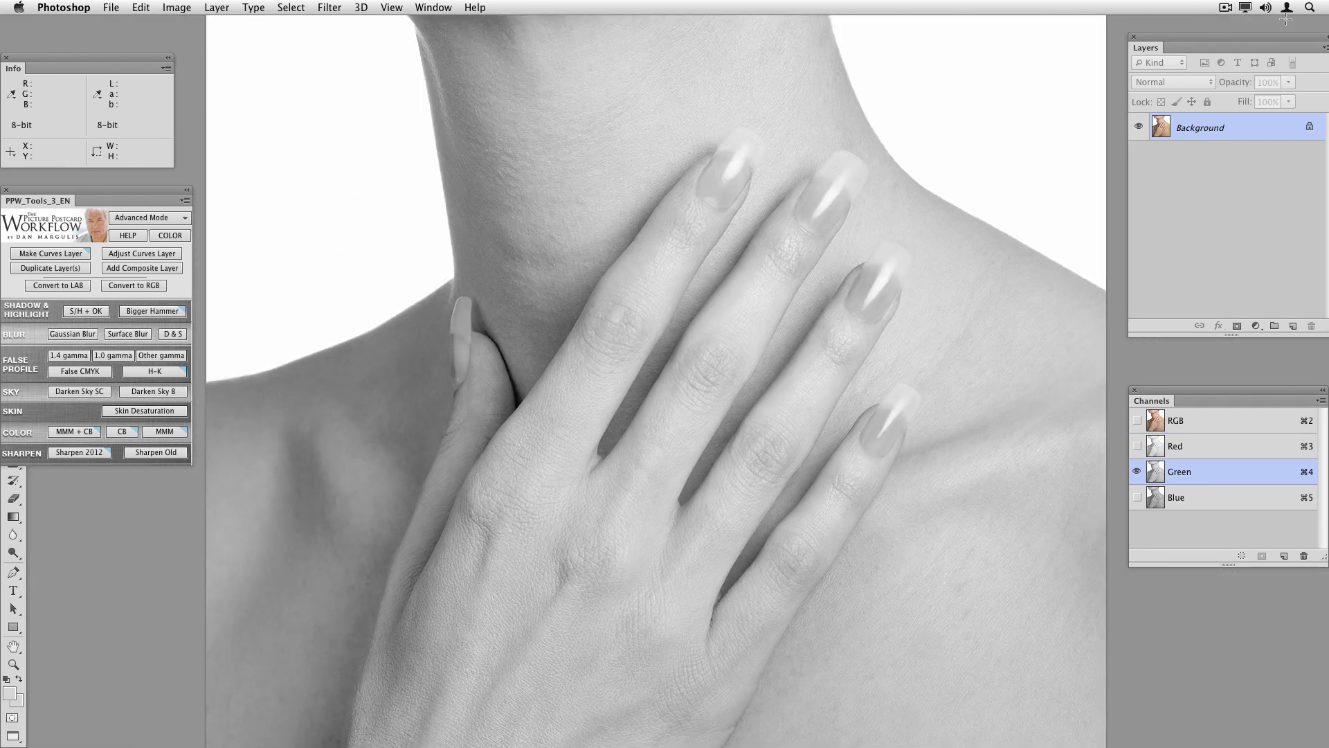
drag(1268, 129, 1293, 325)
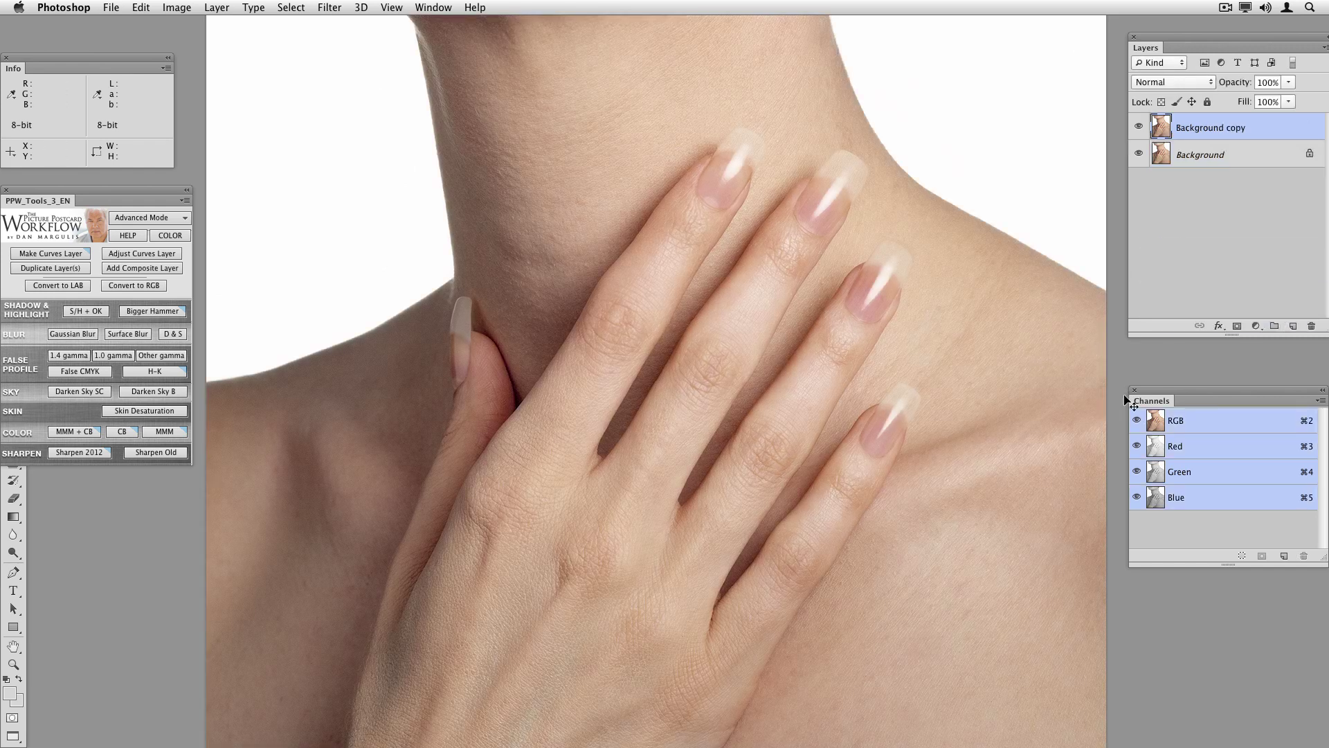
Apply the Green channel into the copy's Red channel with Apply Image
click(1243, 450)
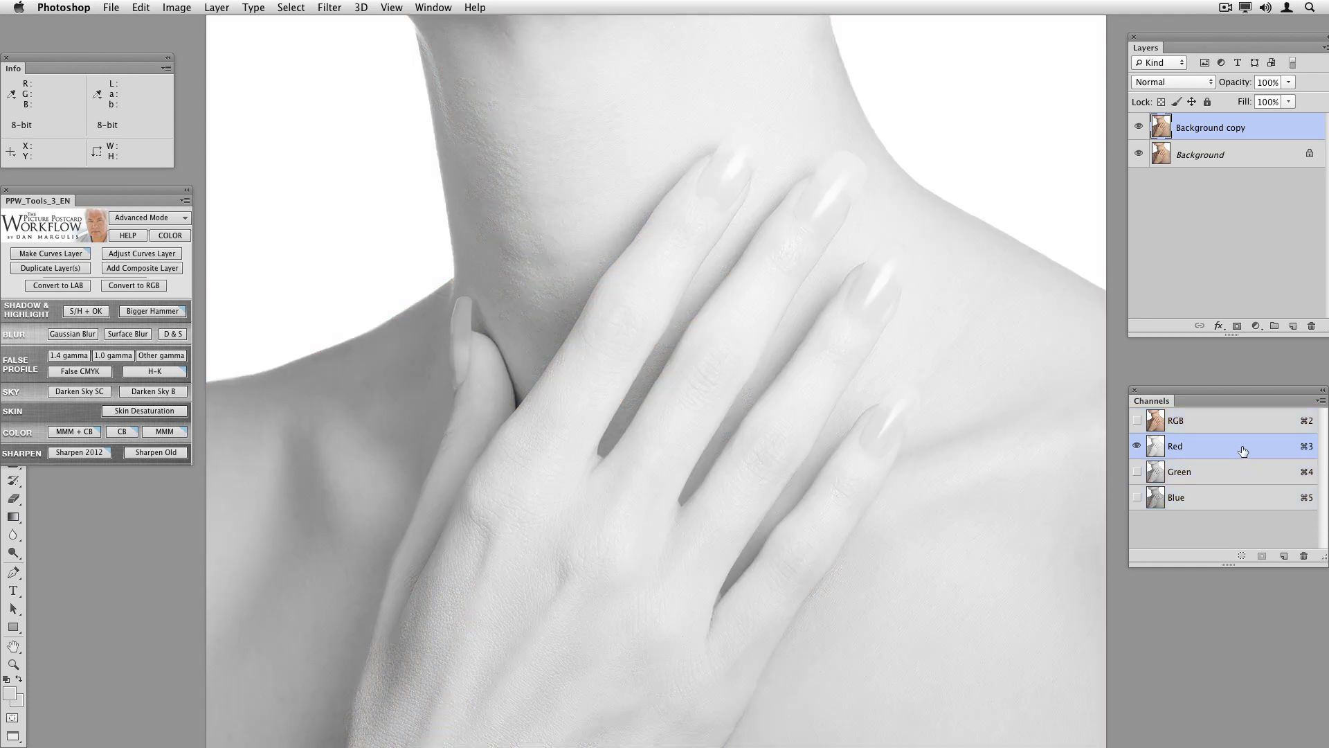
key(super+alt+a)
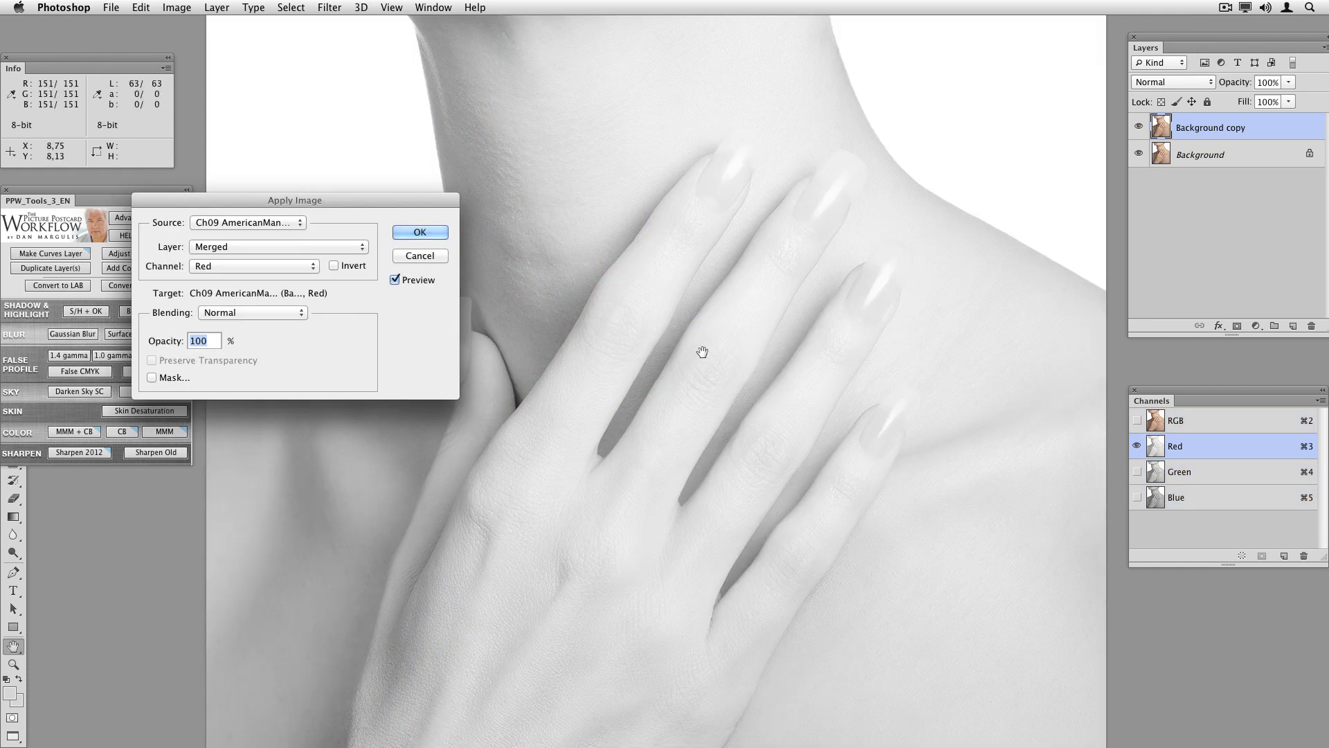
click(302, 268)
click(300, 278)
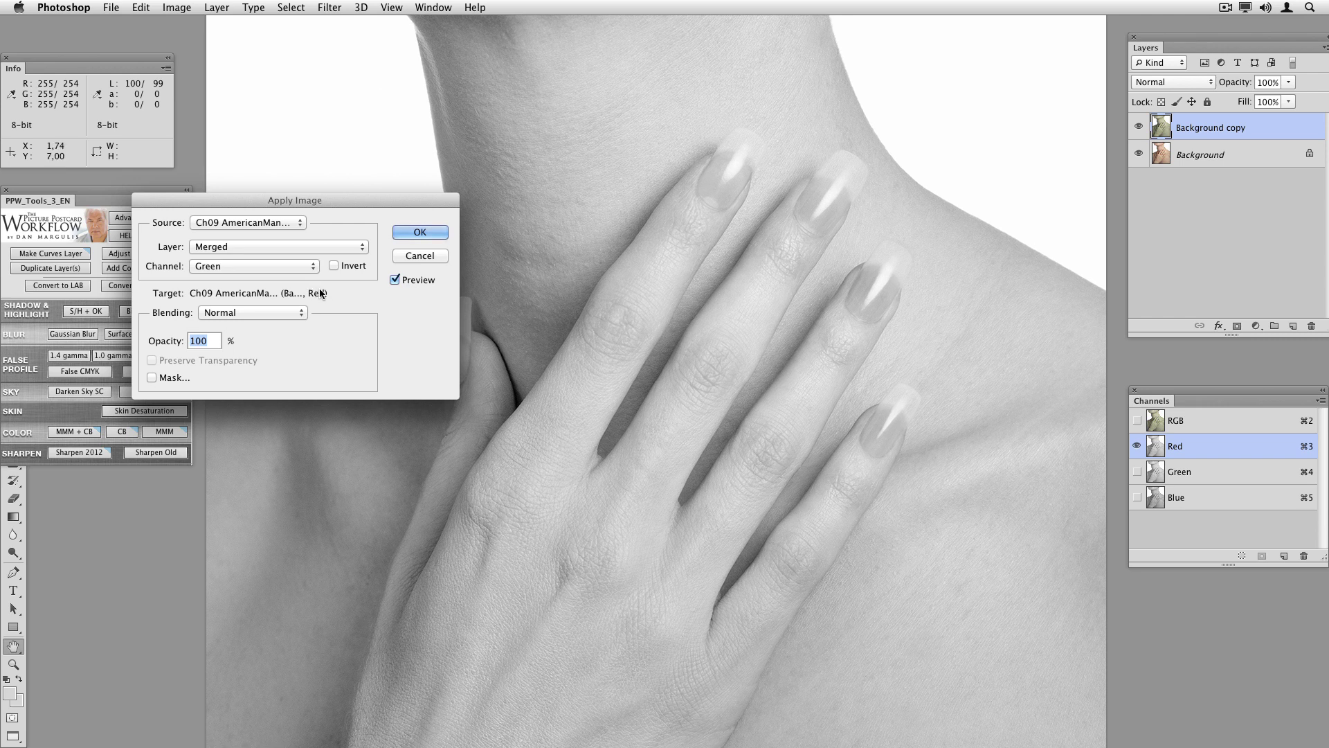
click(421, 232)
Add a contrast curve to the Red channel, lowering shadows and raising an upper point
key(super+m)
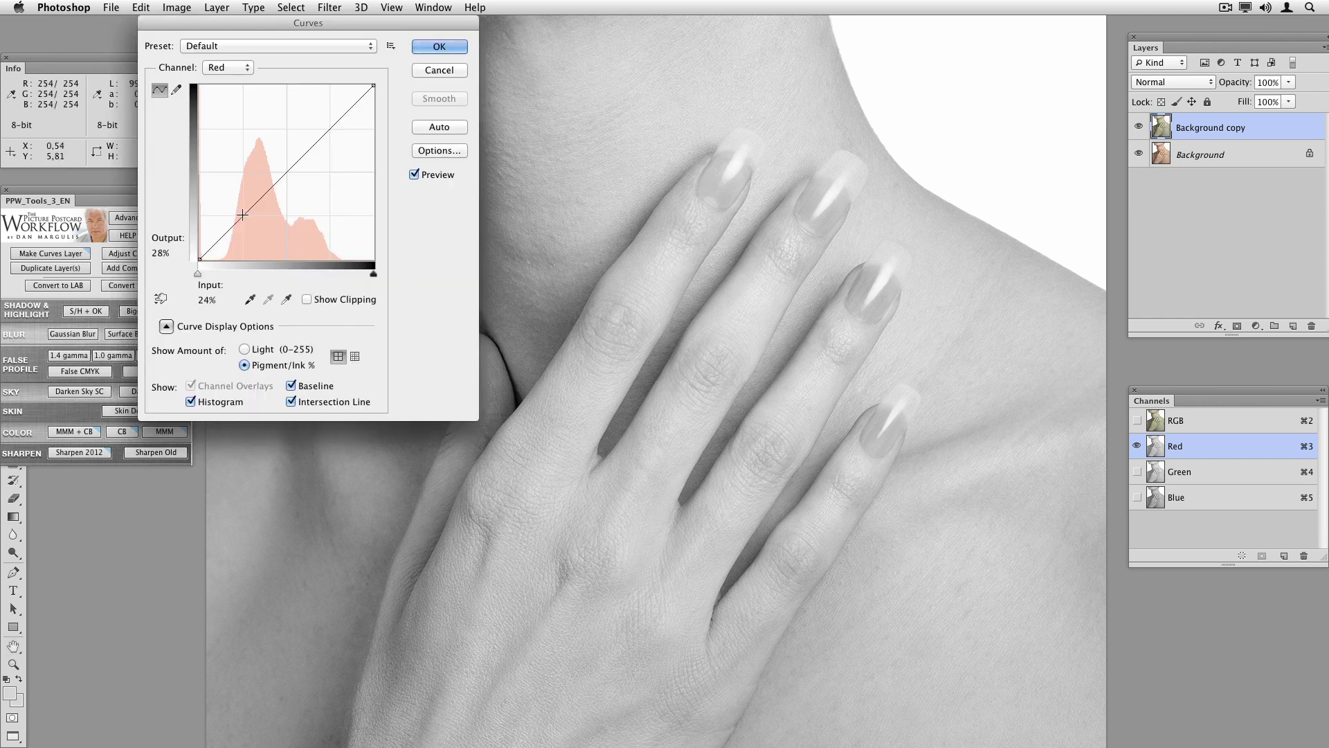
drag(235, 224, 235, 236)
drag(302, 173, 301, 162)
click(439, 46)
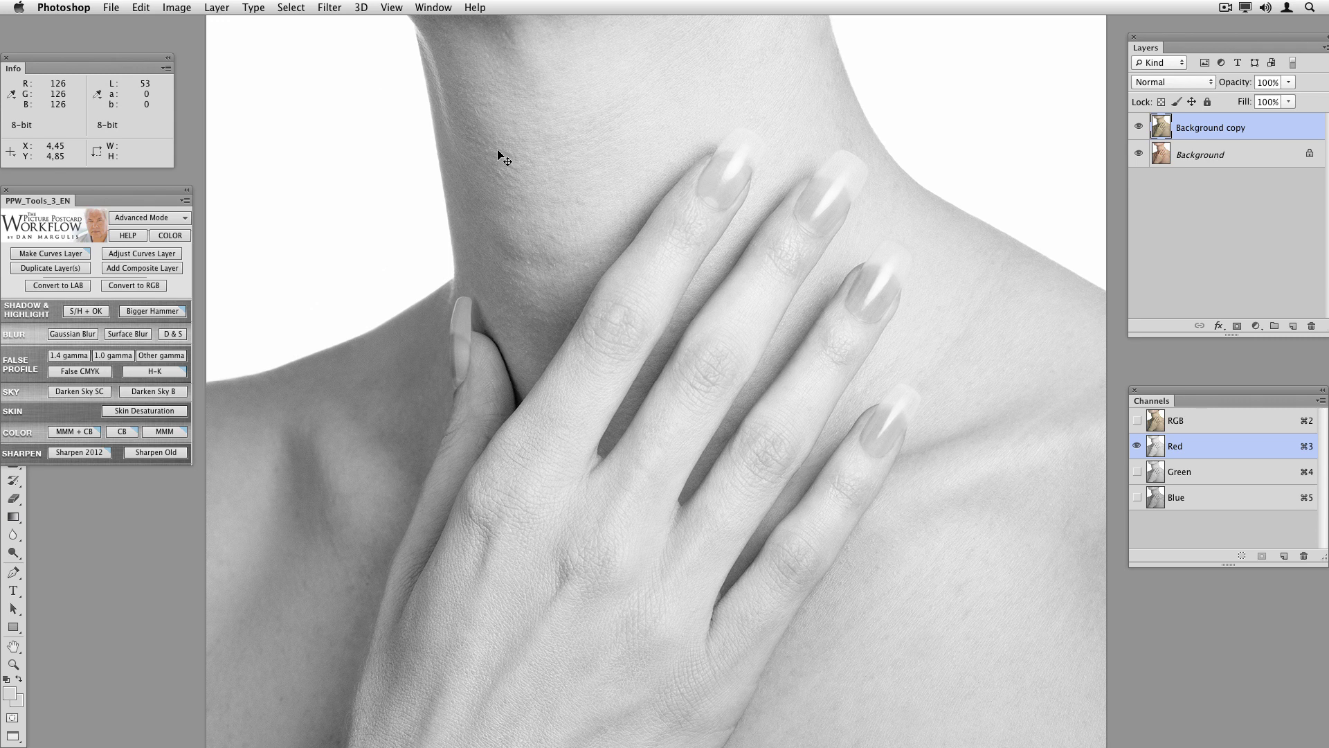
Add a contrast curve to the Green channel, lowering shadows and raising highlights
click(1226, 479)
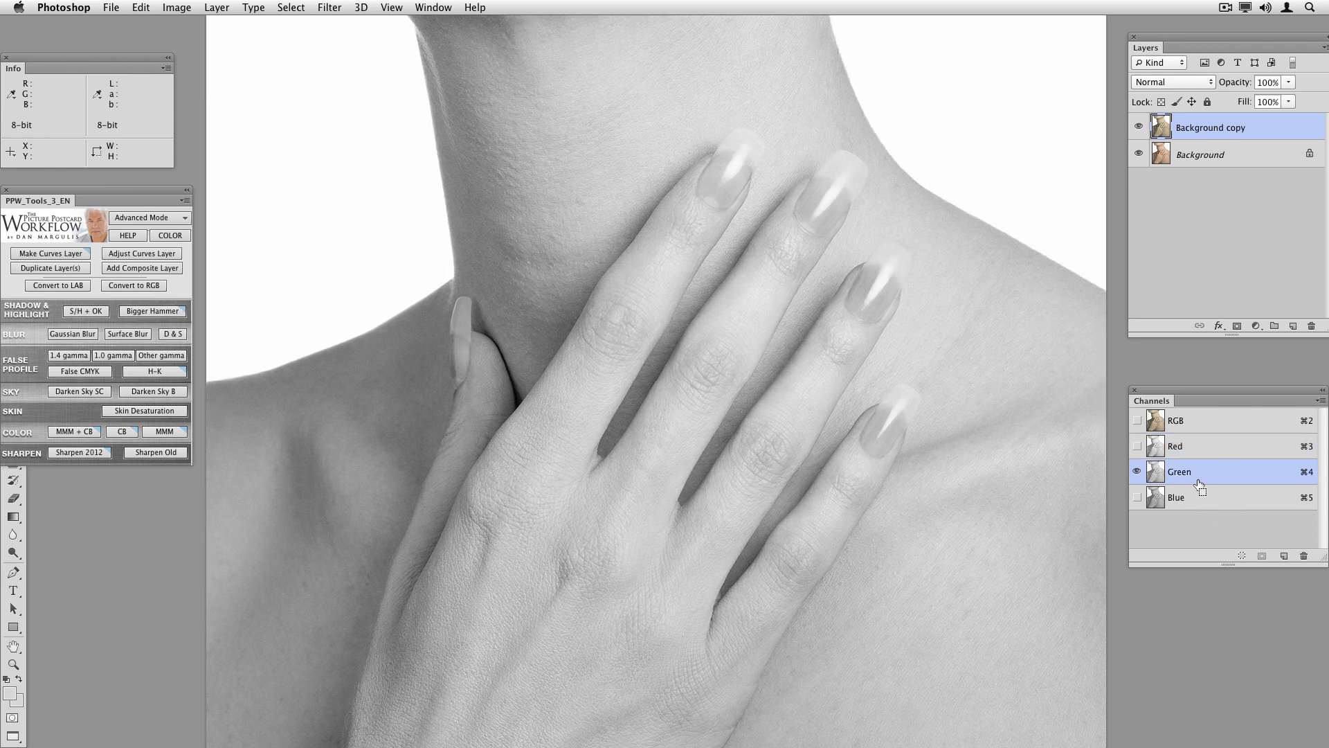
key(super+m)
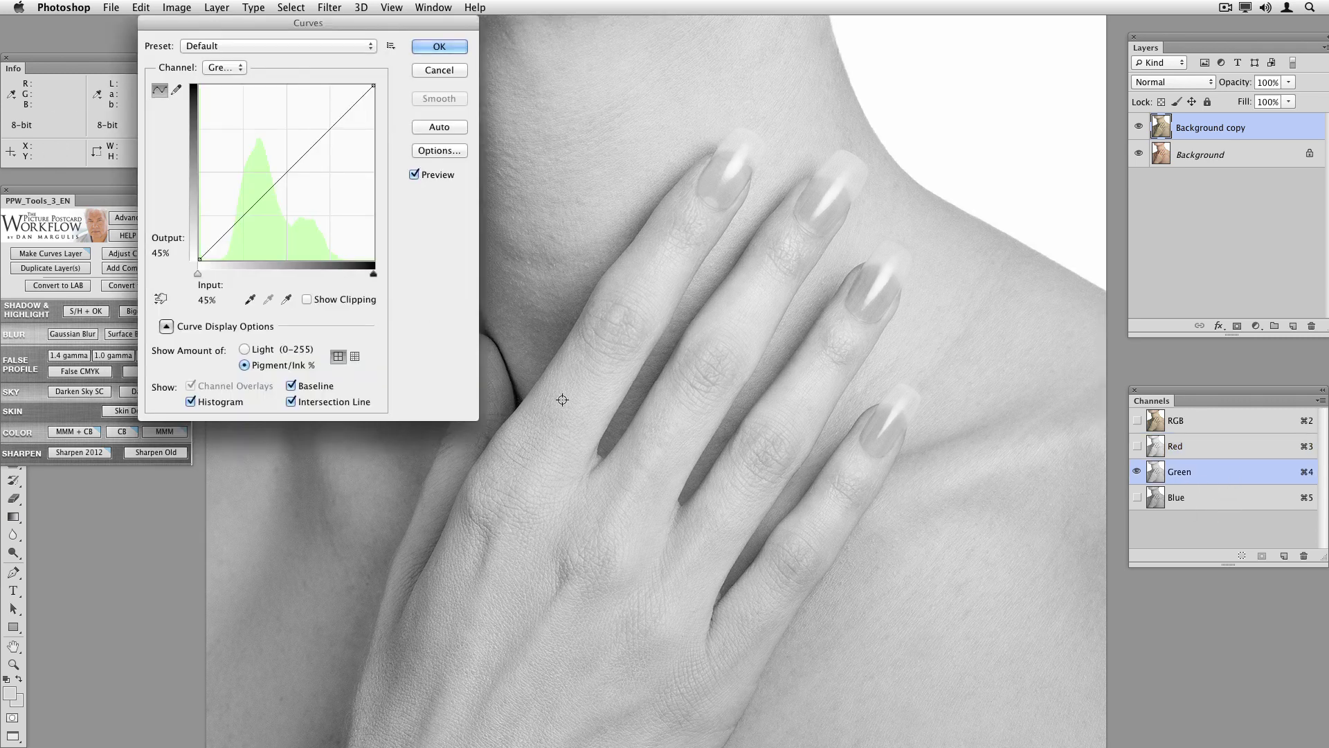
drag(242, 217, 242, 227)
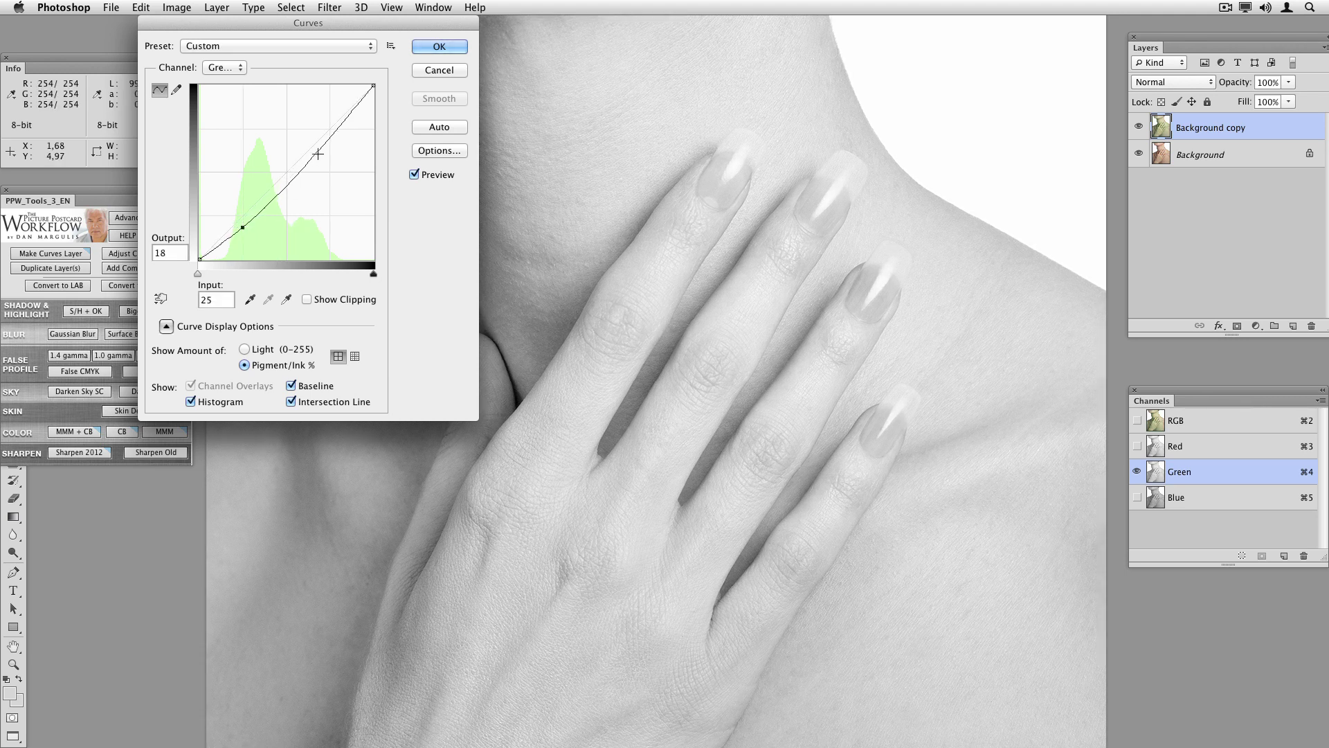
drag(320, 150, 327, 124)
key(minus)
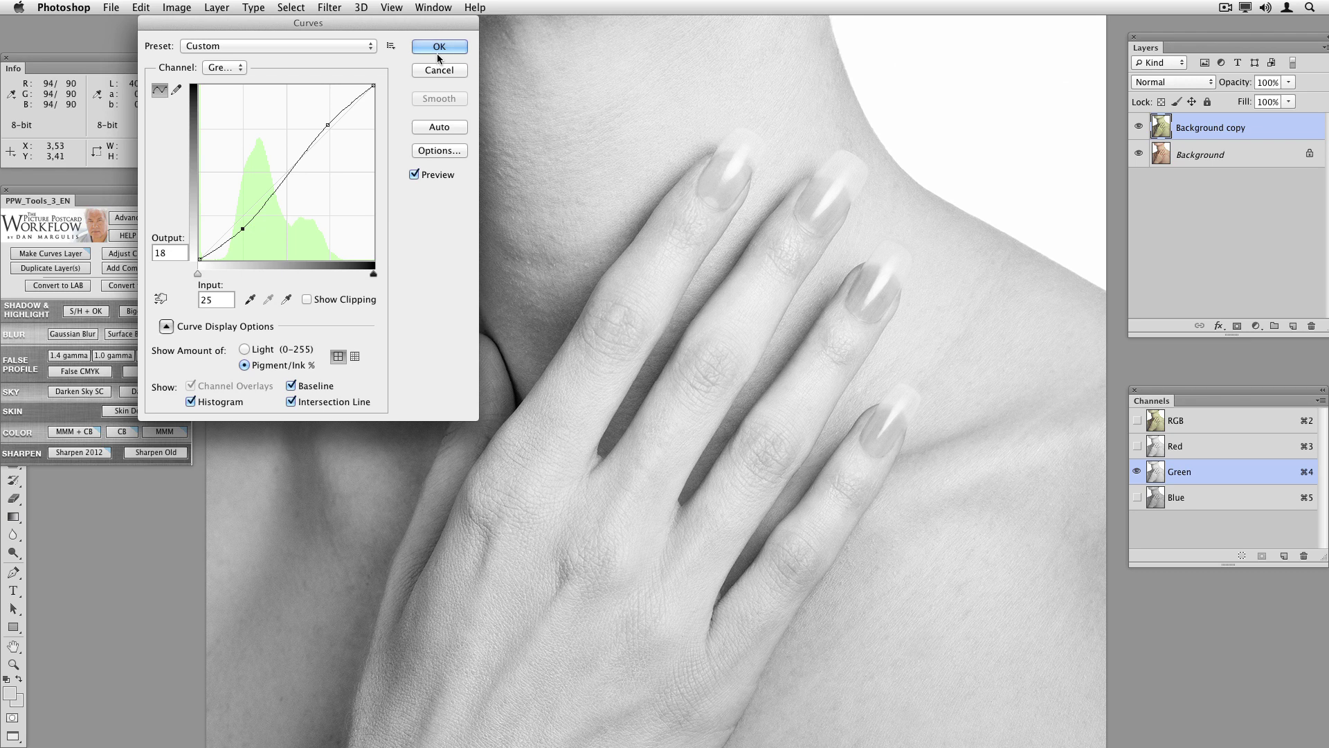
click(437, 53)
Move the Blue channel curve's black point inward to 14
click(1242, 506)
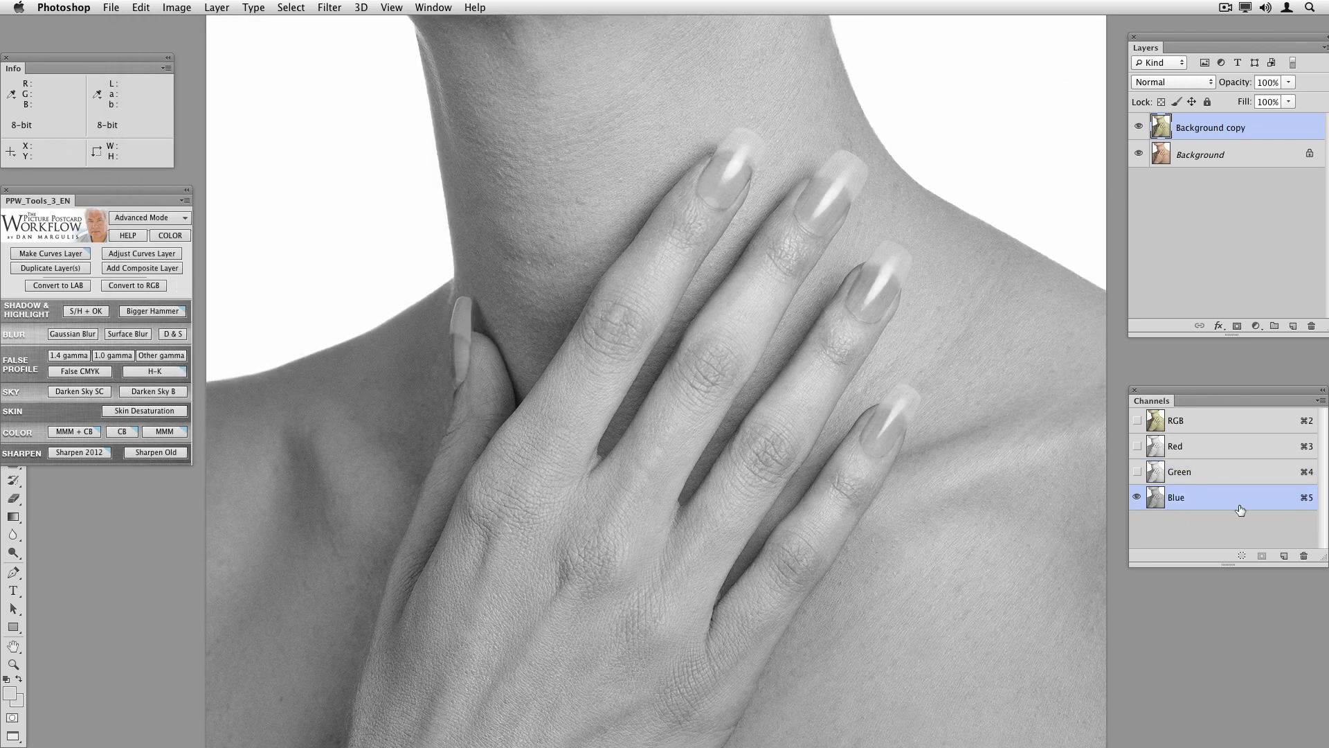
key(super+m)
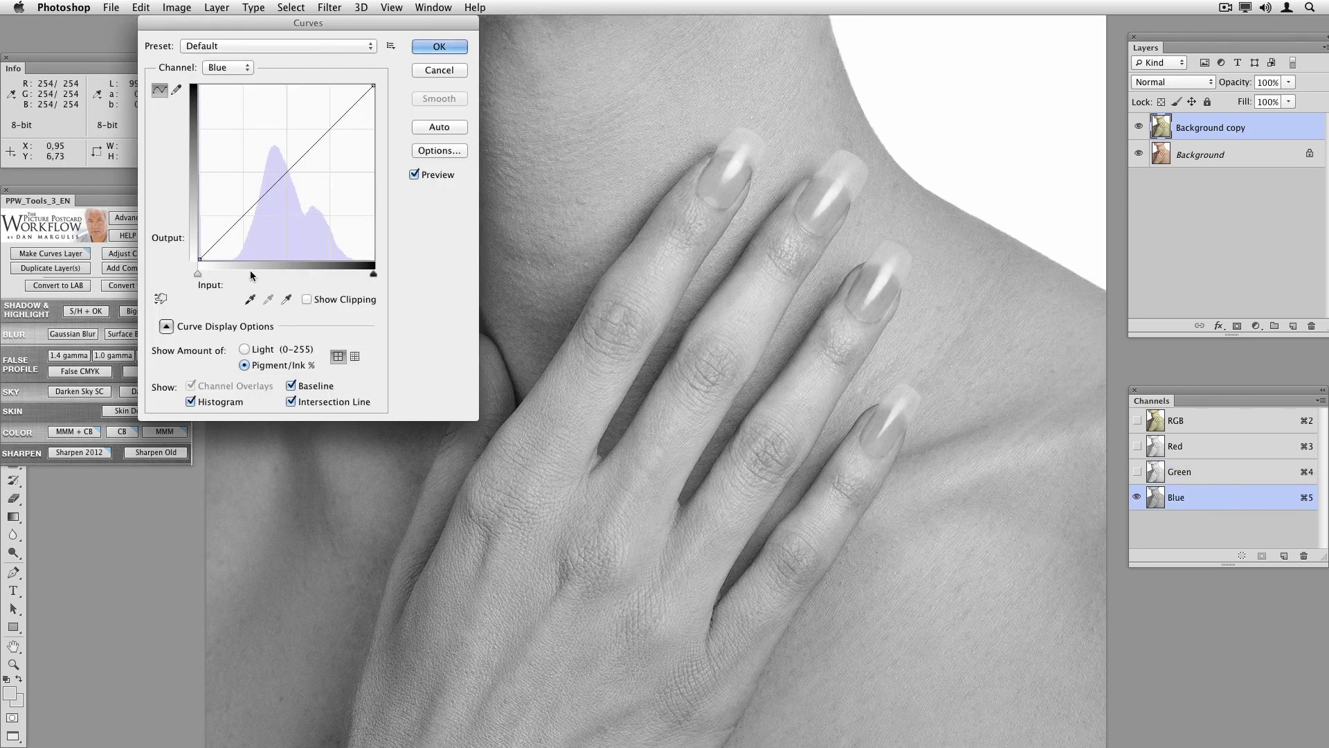
drag(200, 256, 223, 260)
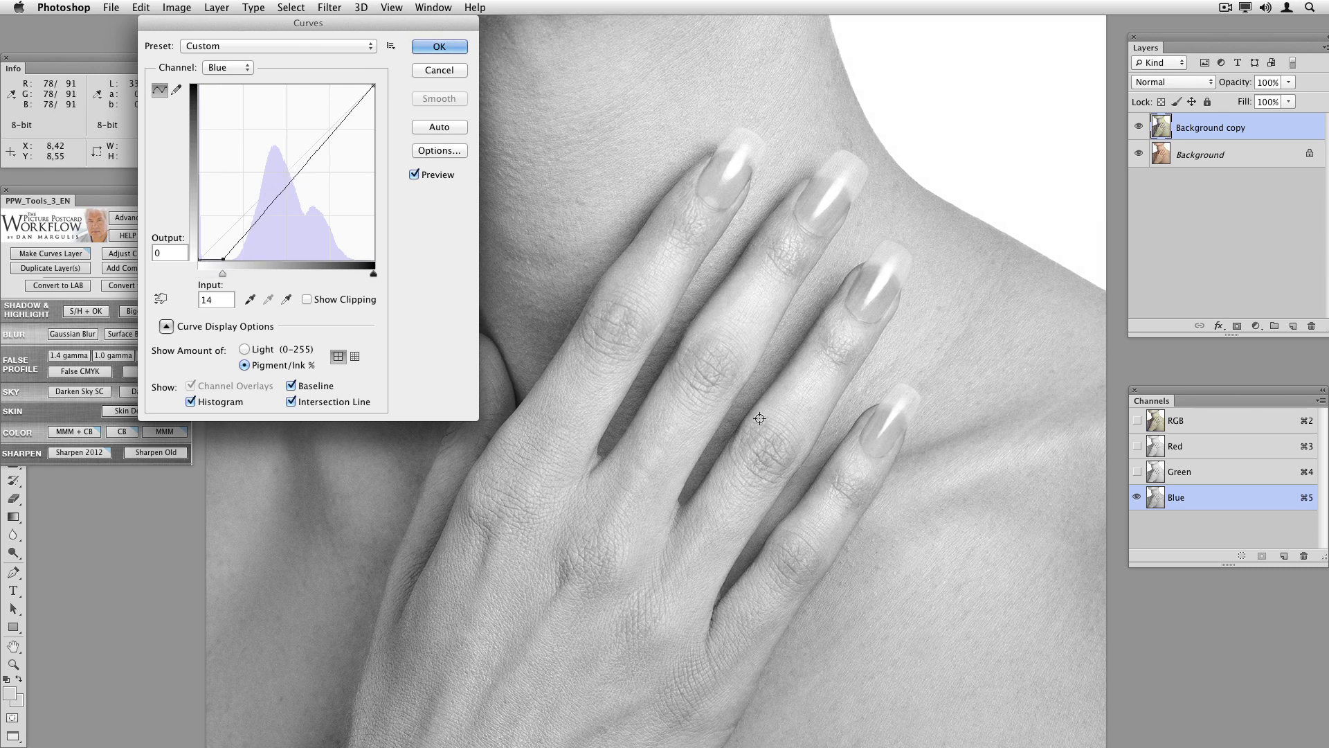
click(439, 46)
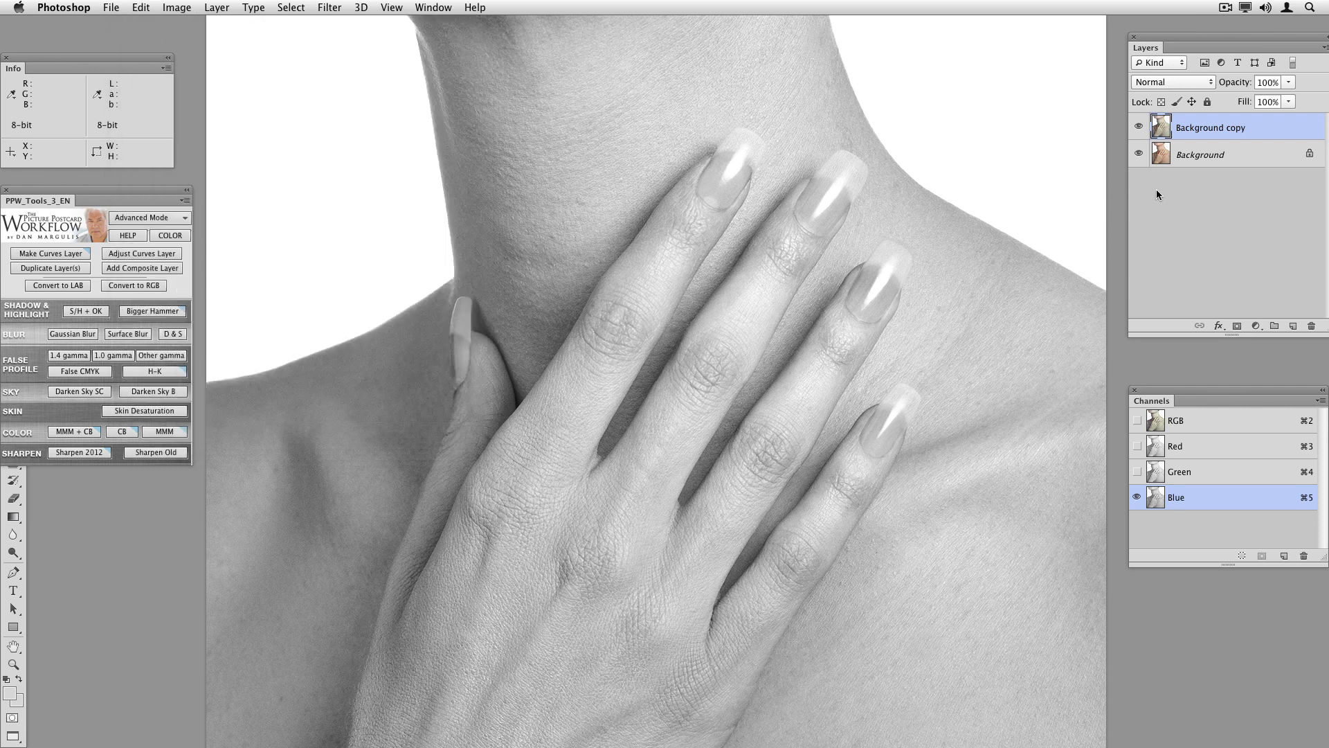
Set the Background copy's blend mode to Luminosity on the RGB composite
click(1277, 431)
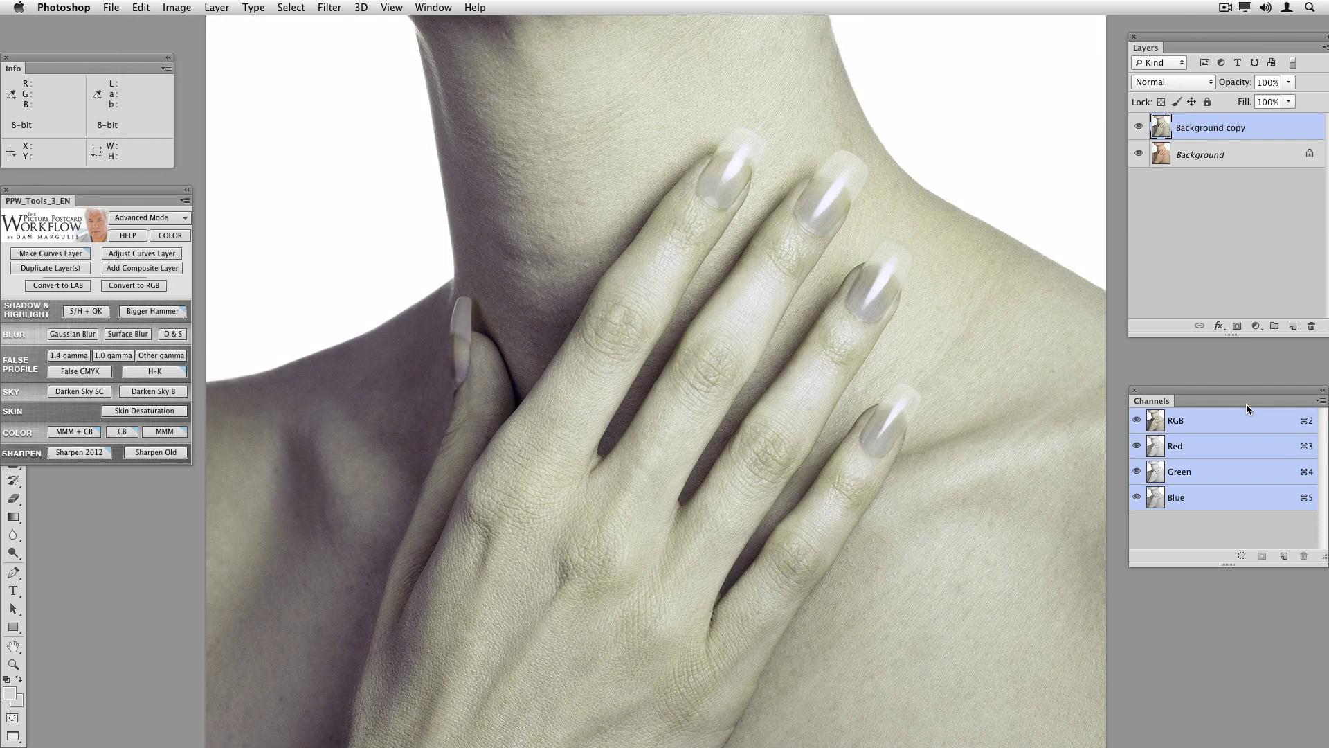
click(1185, 84)
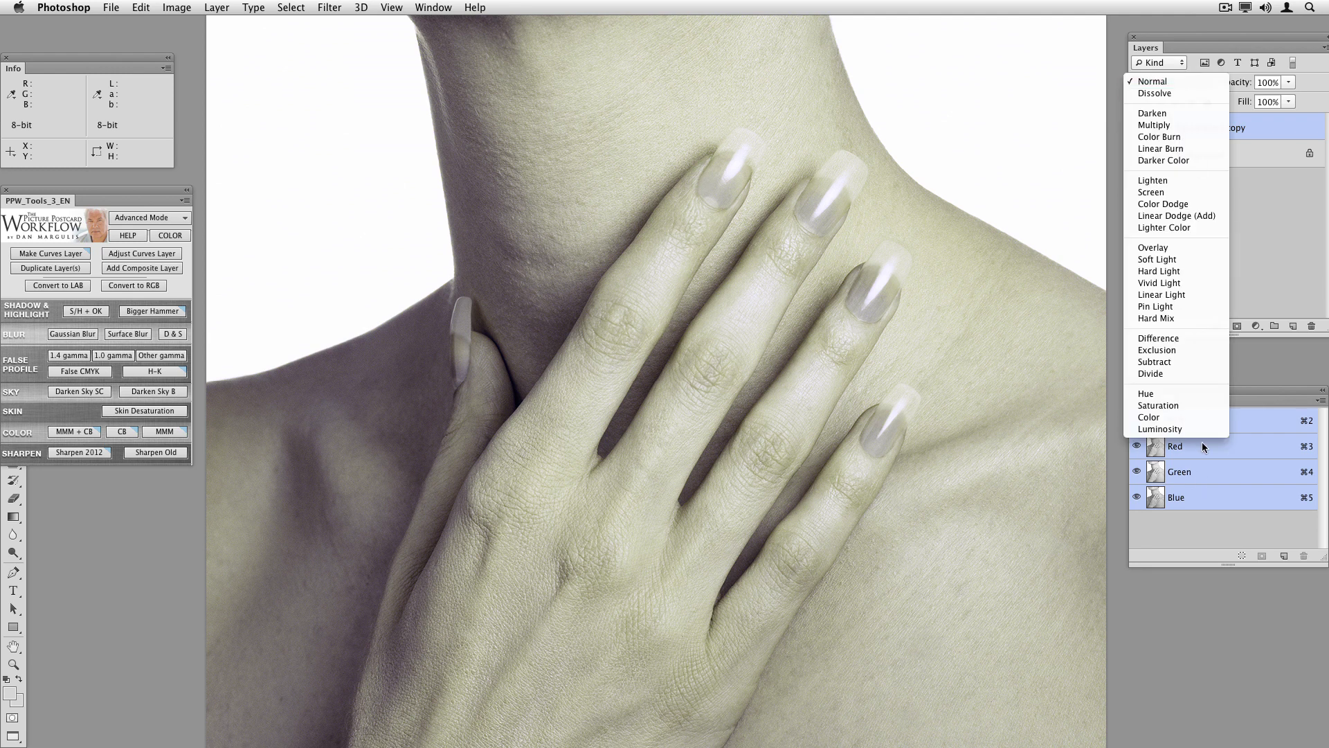
click(1204, 430)
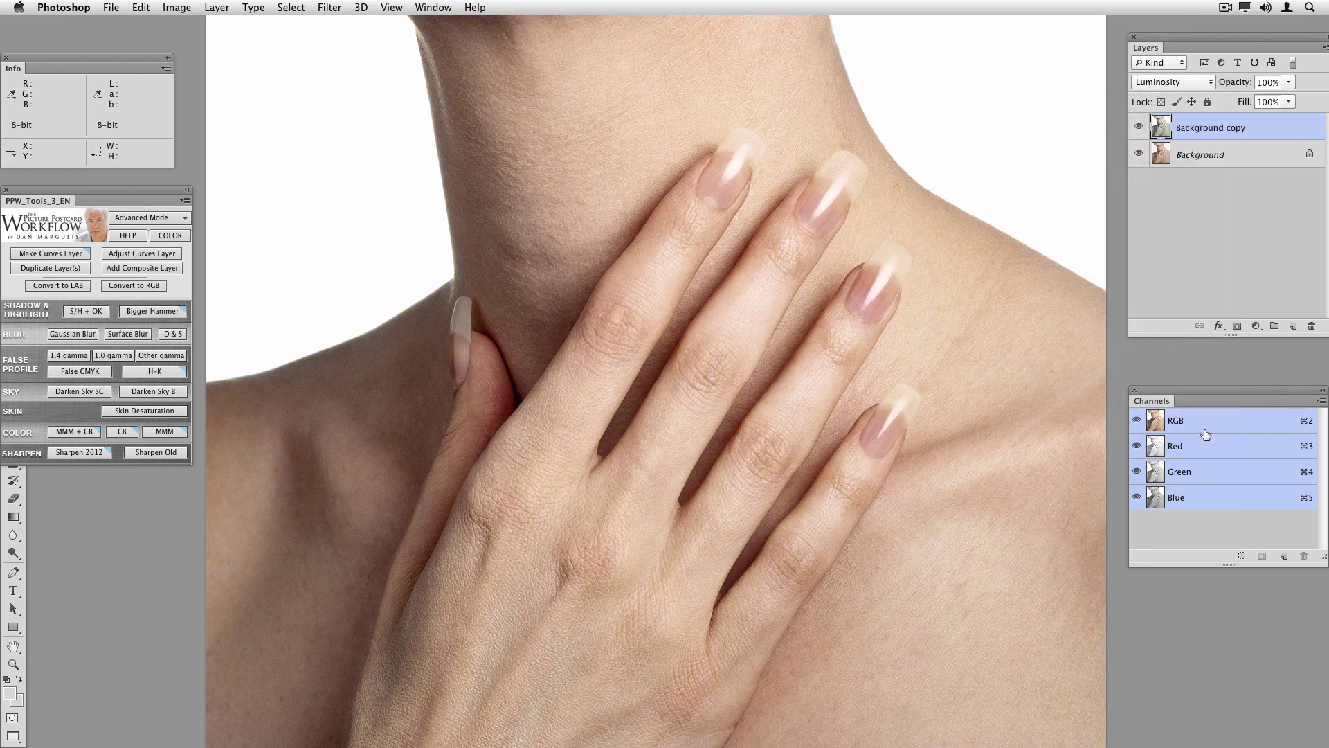
Compare the image with the Luminosity copy on and off, then delete it
click(1138, 127)
click(1138, 127)
click(1138, 127)
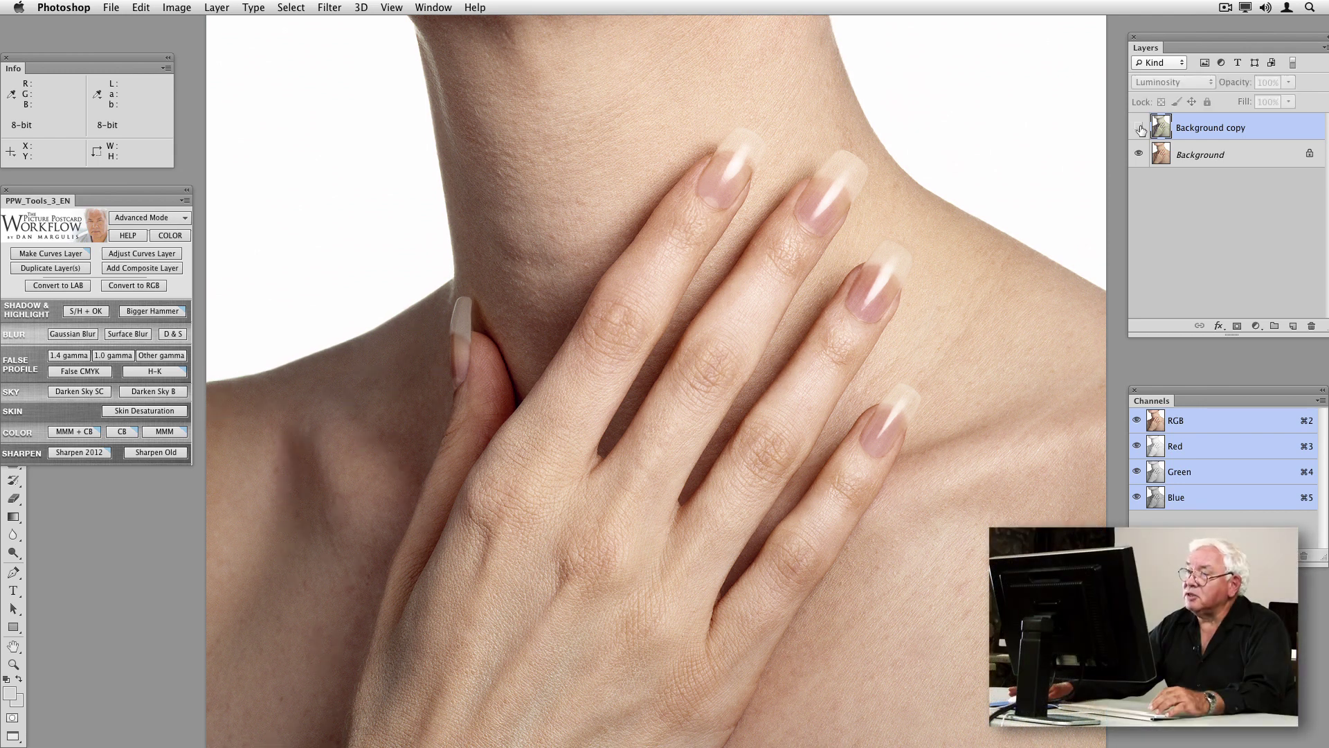
click(1138, 127)
click(1138, 127)
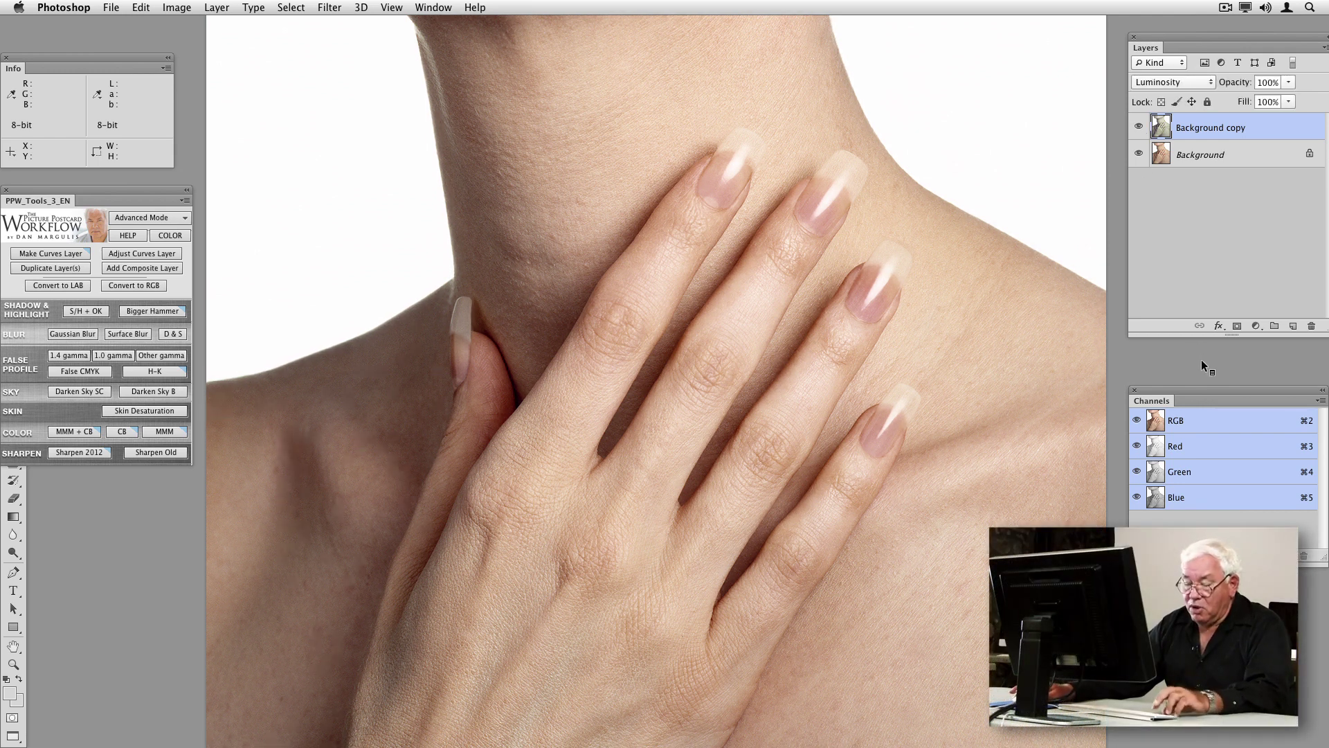
key(Delete)
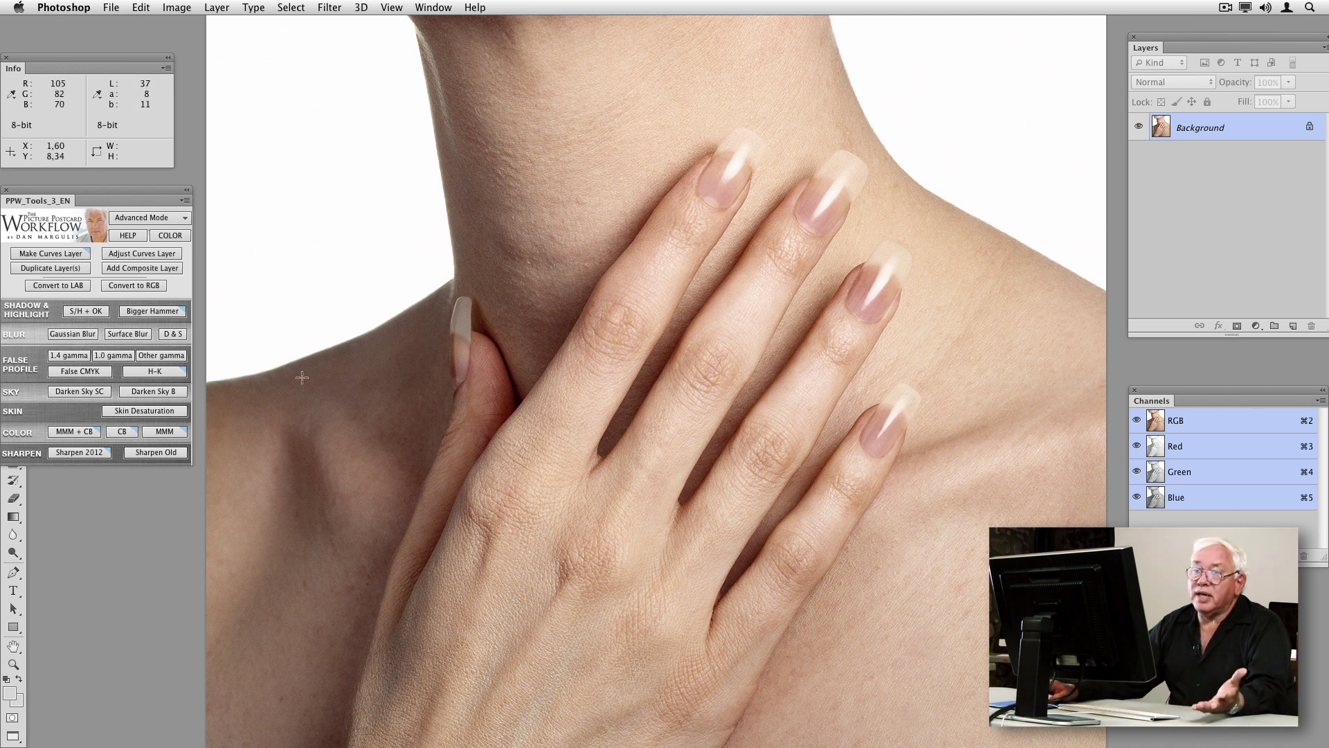
Run the H-K effect, hide its Color Only layer, and lasso around the hand and throat
click(159, 371)
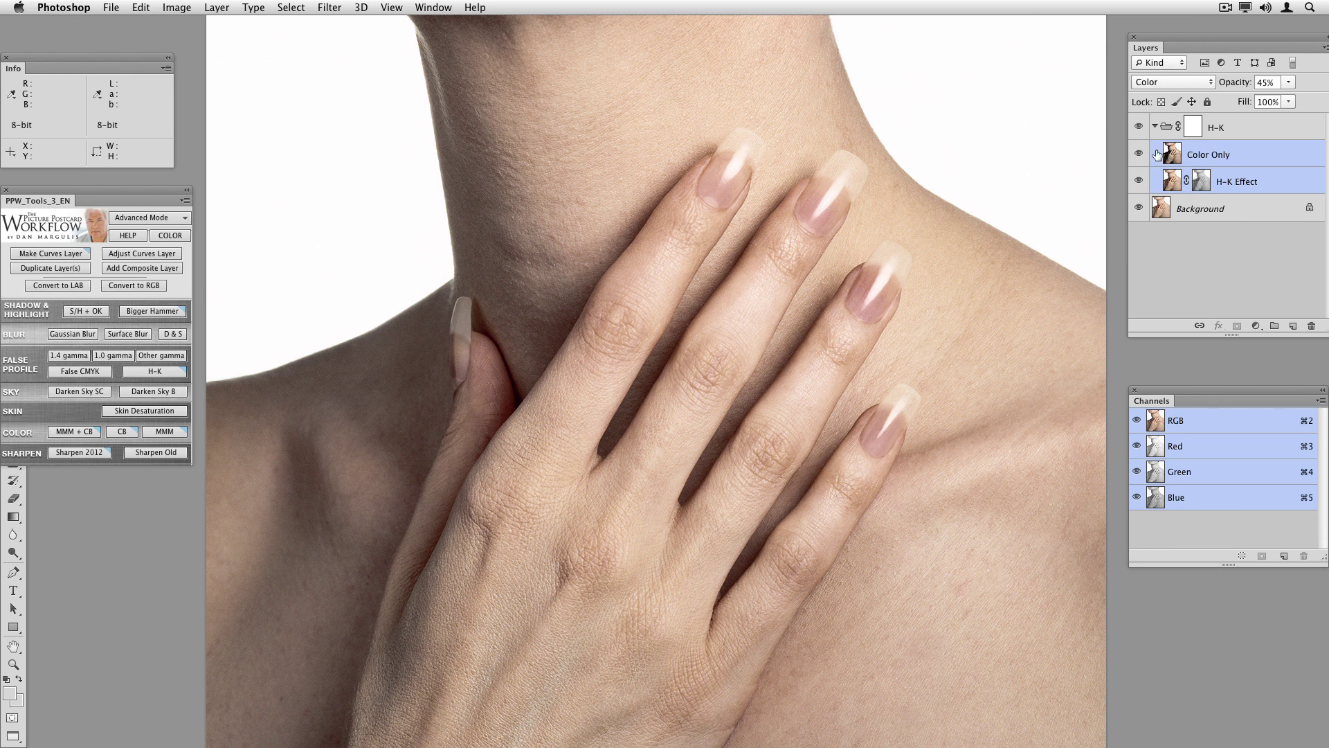
click(1139, 153)
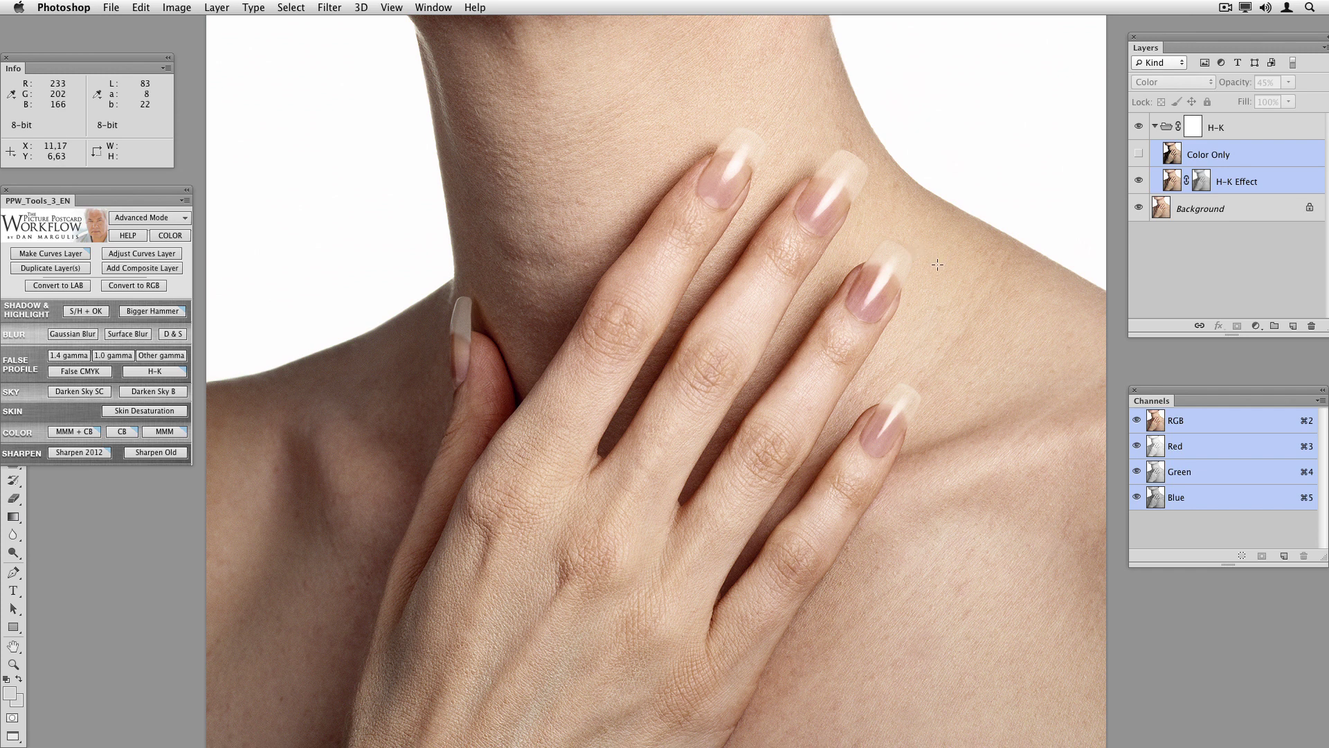
mouse_move(937, 263)
mouse_down()
mouse_move(768, 129)
mouse_move(659, 122)
mouse_move(556, 194)
mouse_move(502, 335)
mouse_move(495, 541)
mouse_move(680, 719)
mouse_move(914, 726)
mouse_move(965, 682)
mouse_up()
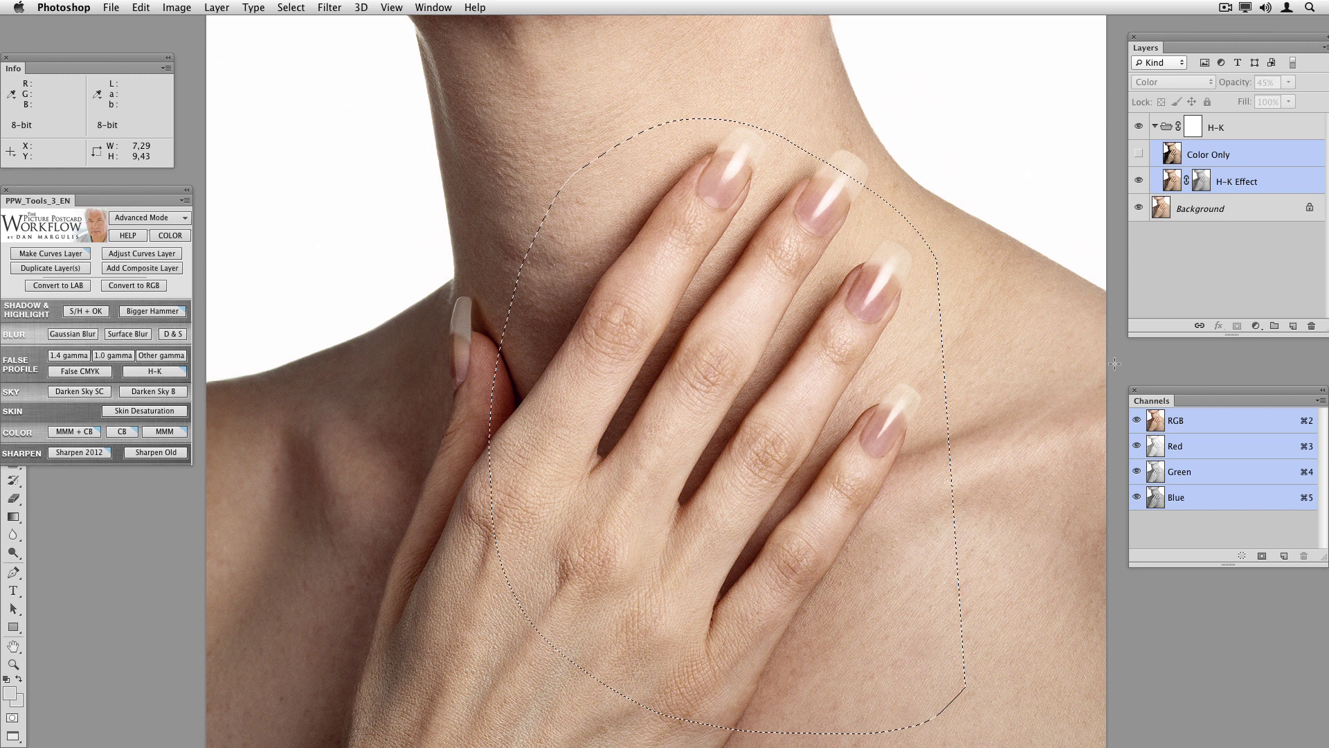
Flatten the image discarding hidden layers, convert to Lab, and run MMM + CB
key(super+shift+f)
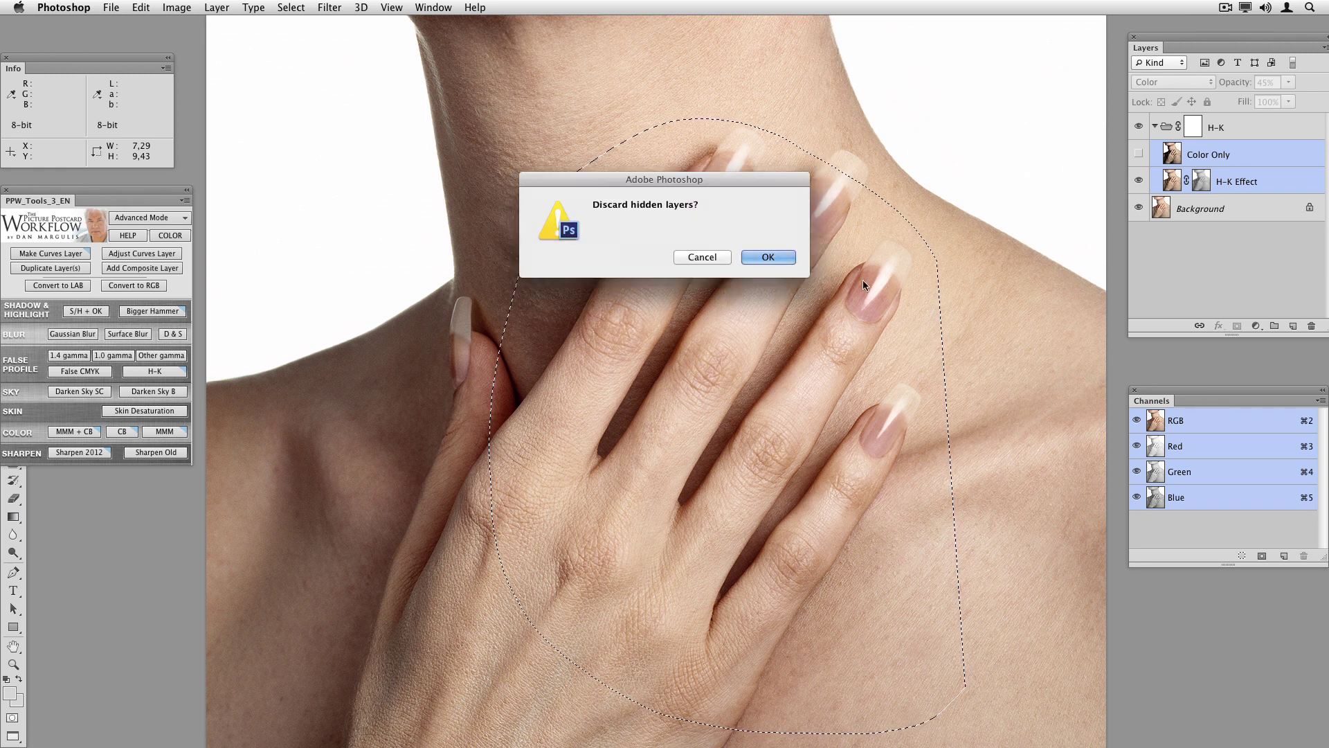
click(786, 257)
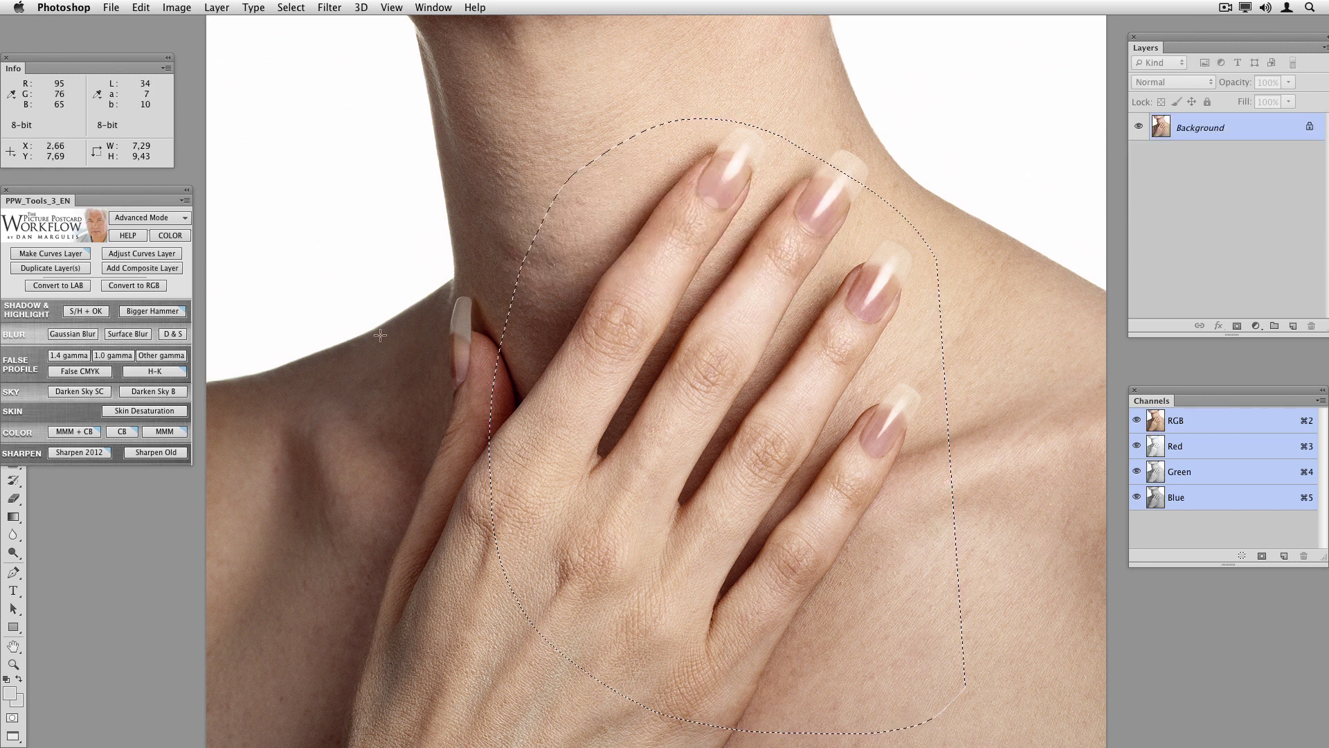
click(76, 287)
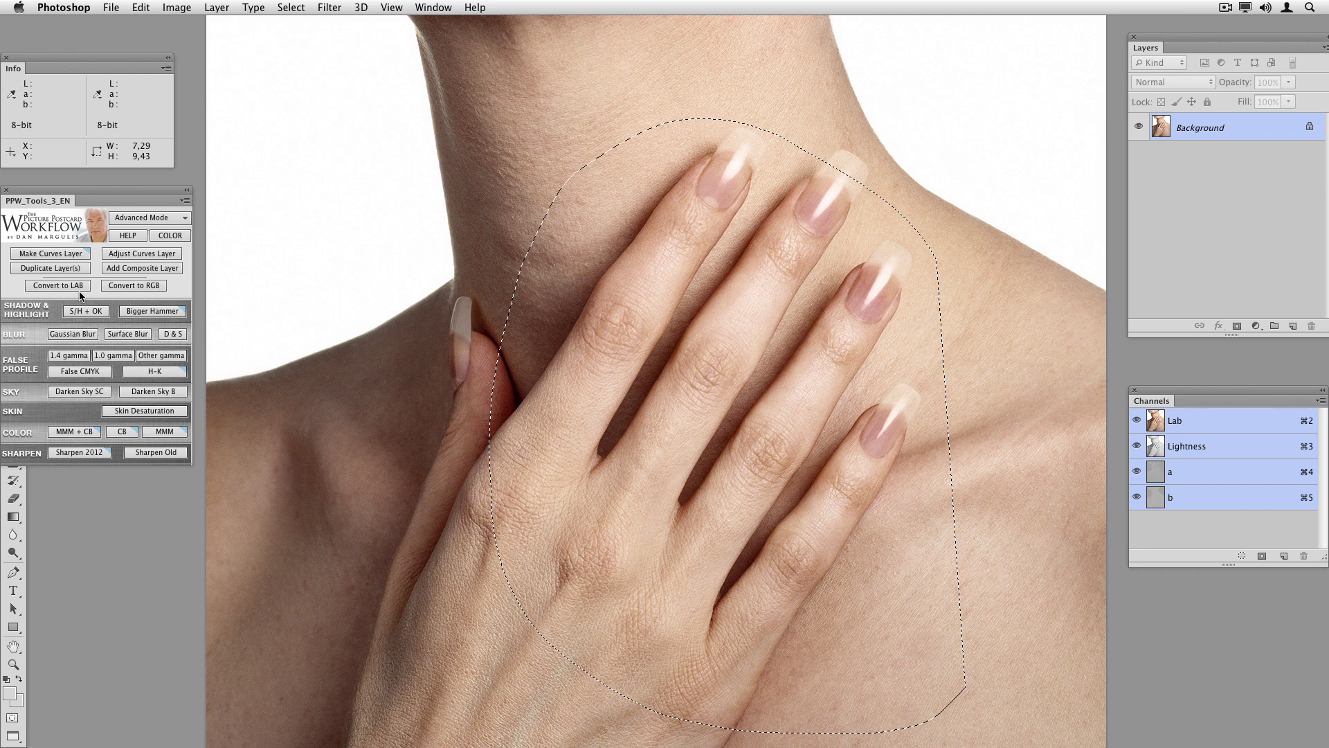
click(85, 433)
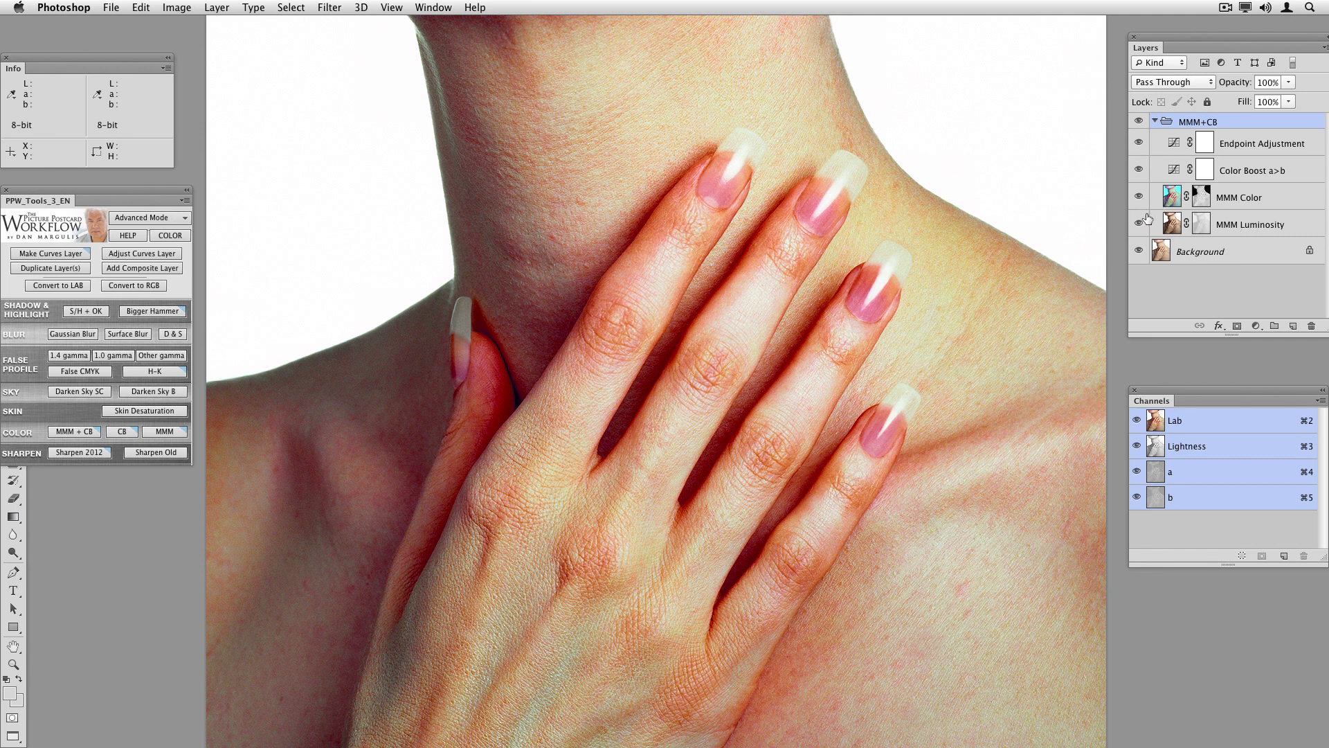
Compare MMM Luminosity, hide Color Boost a>b, and set MMM Color opacity to 19%
click(1302, 229)
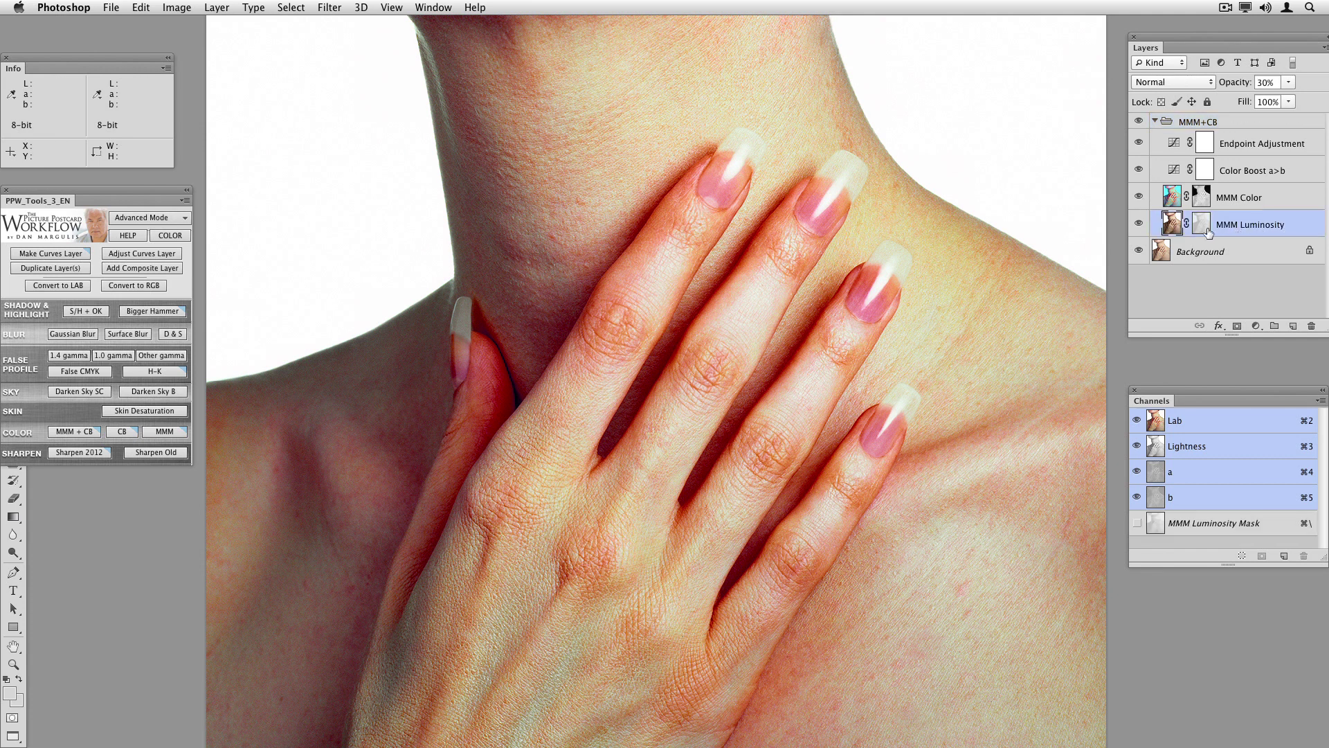
click(1138, 225)
click(1138, 226)
click(1137, 171)
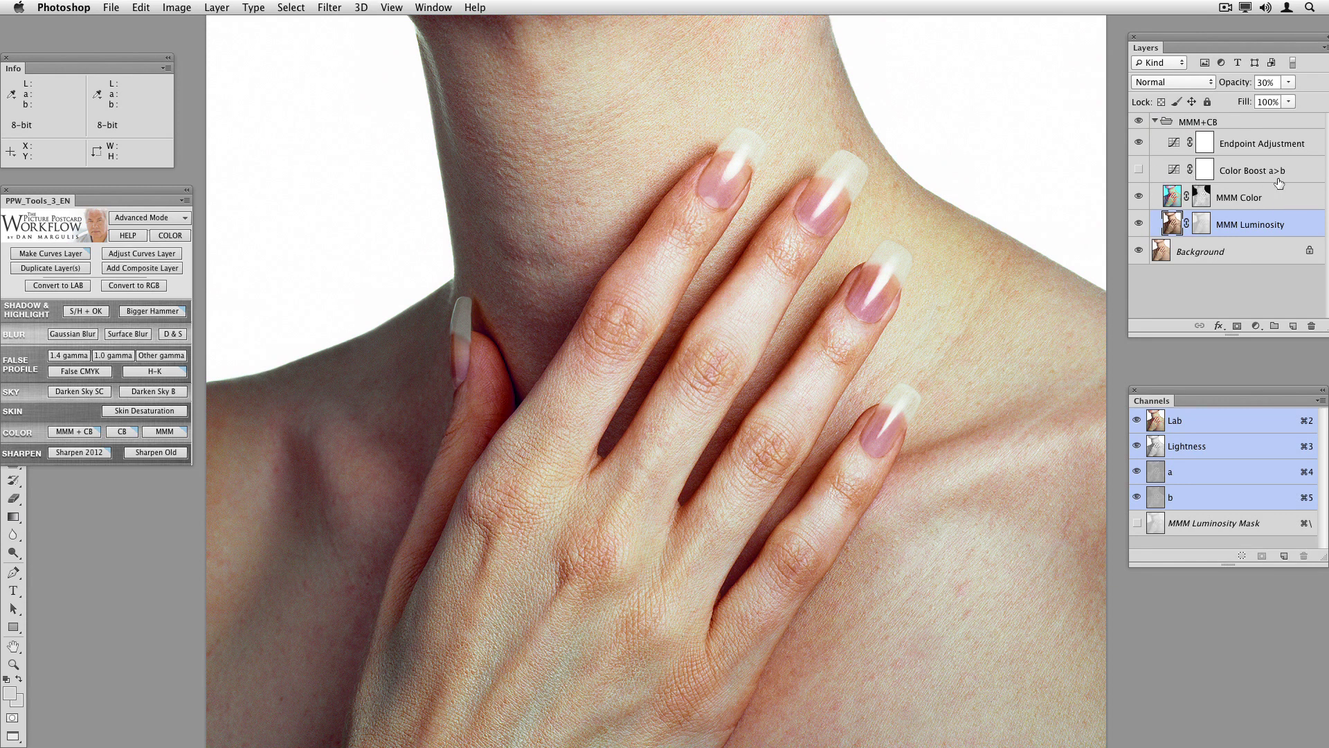
click(1315, 174)
click(1307, 206)
drag(1244, 85, 1239, 86)
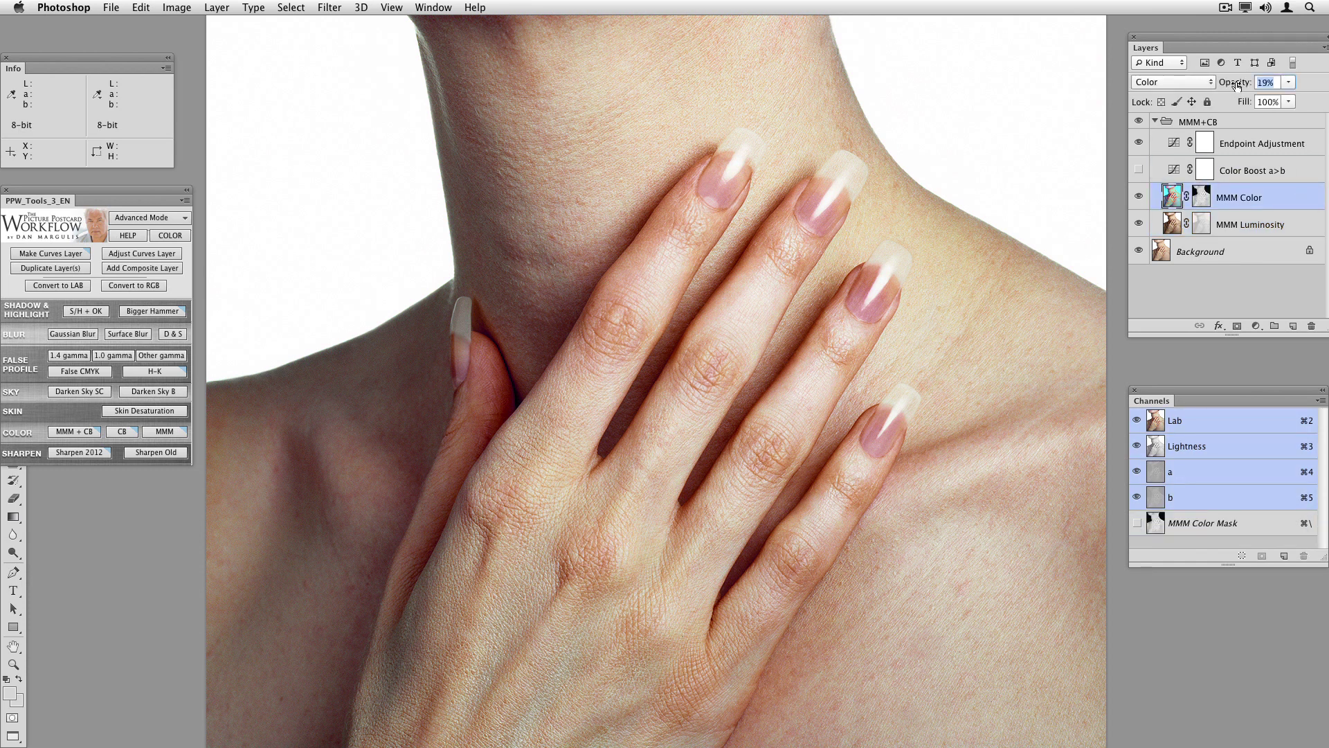
Flatten the MMM+CB layers, discarding the hidden one, and apply Sharpen 2012
key(super+alt+shift+f)
click(767, 257)
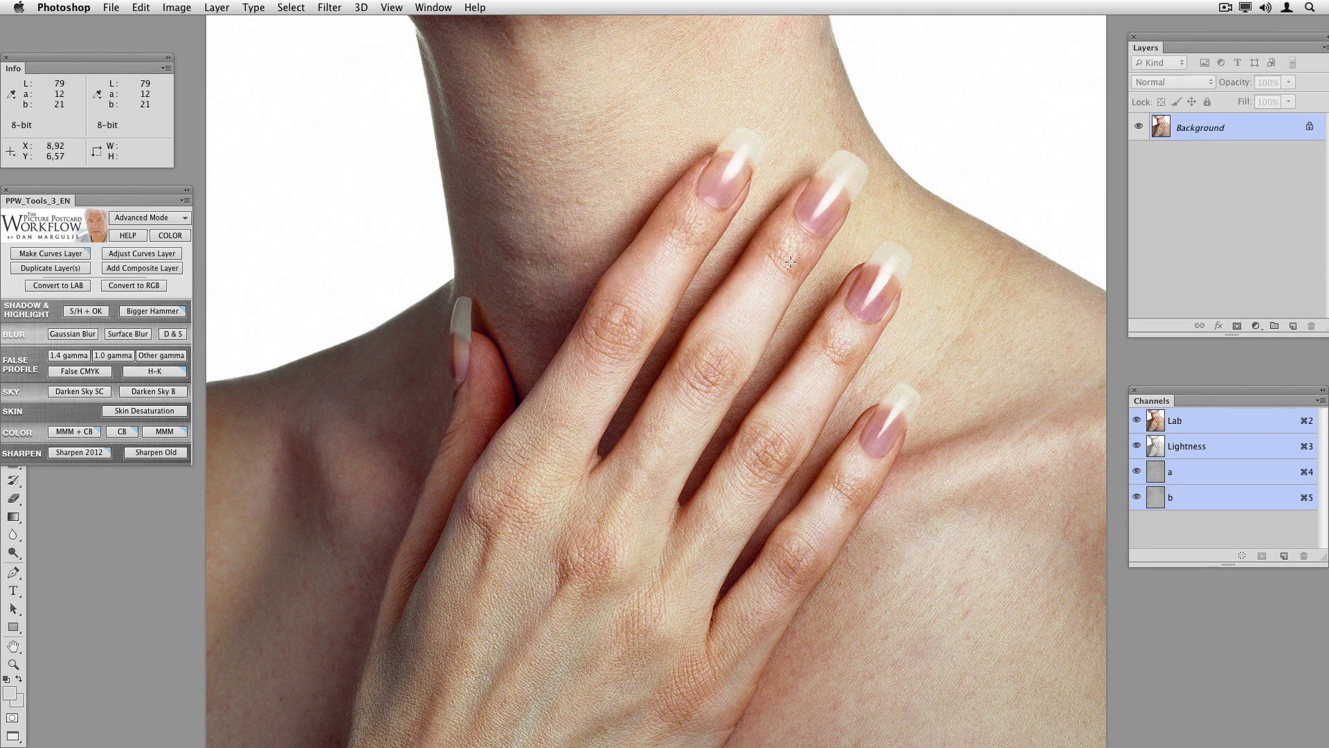
click(101, 453)
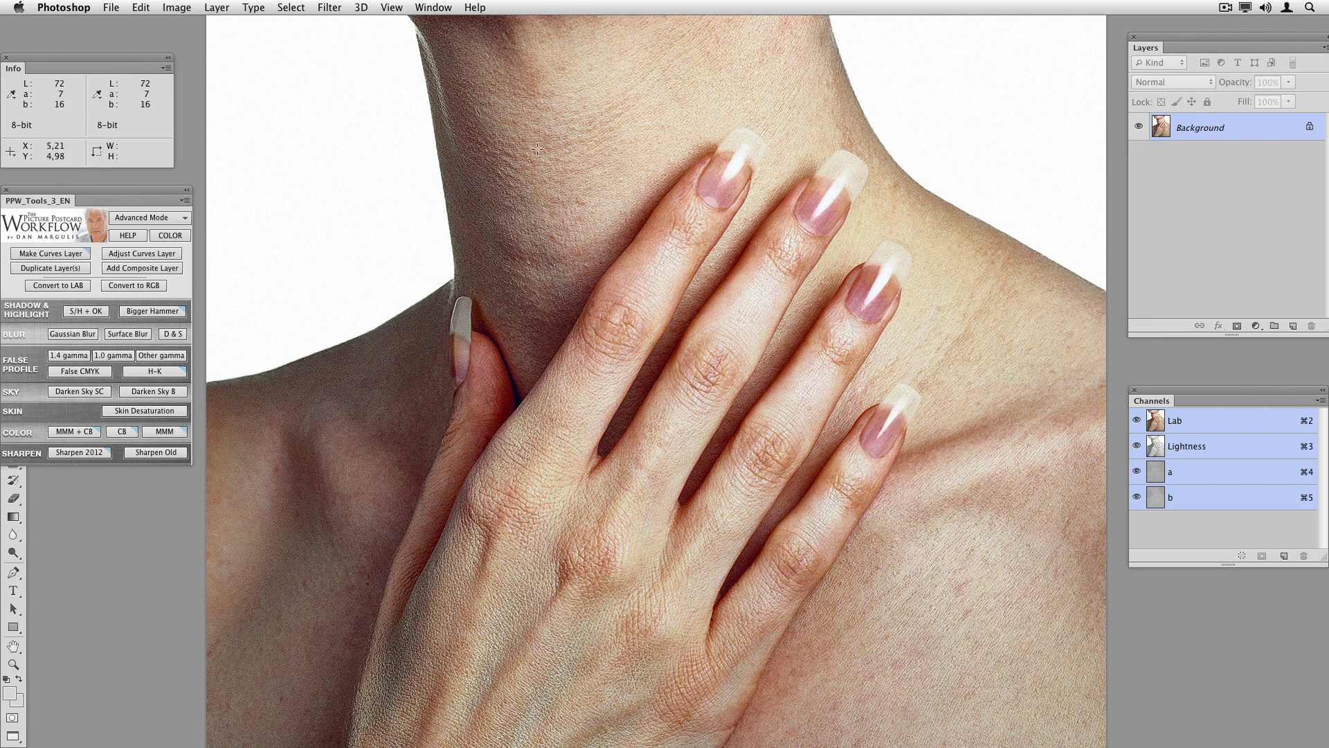
click(118, 6)
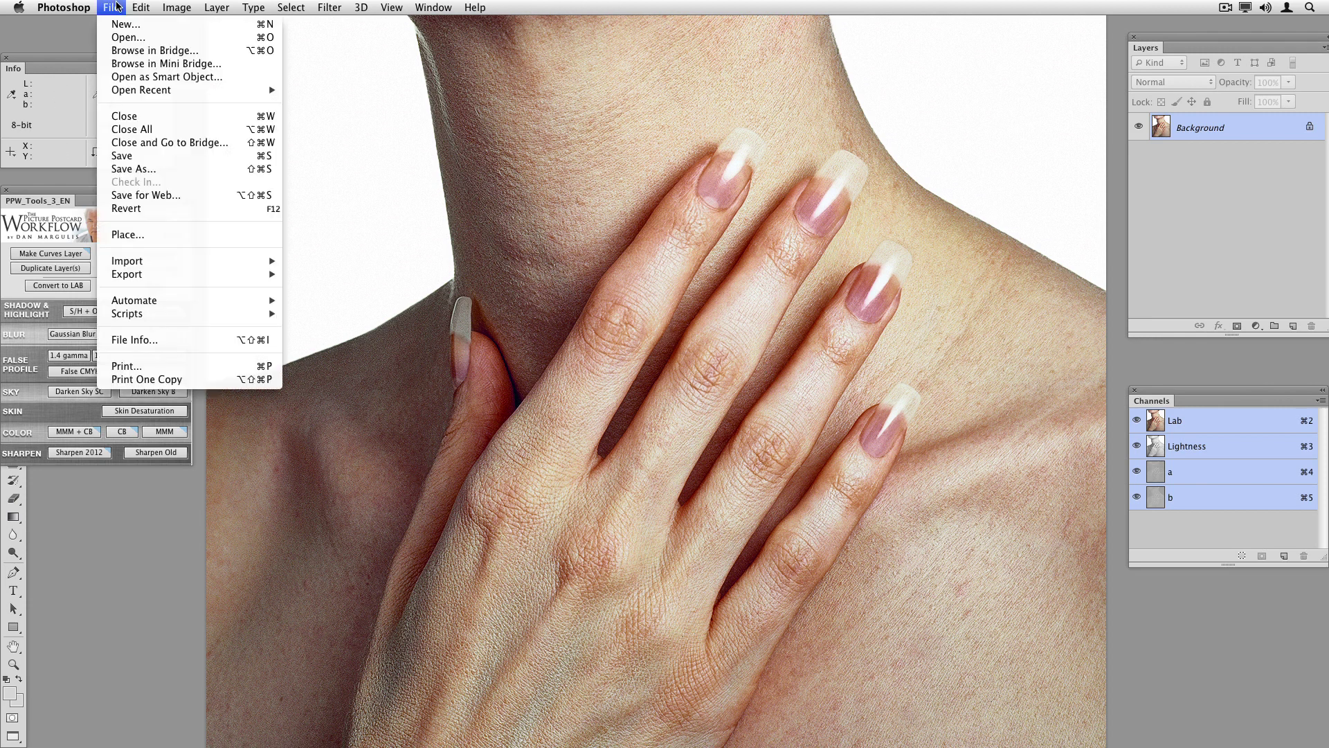
click(152, 206)
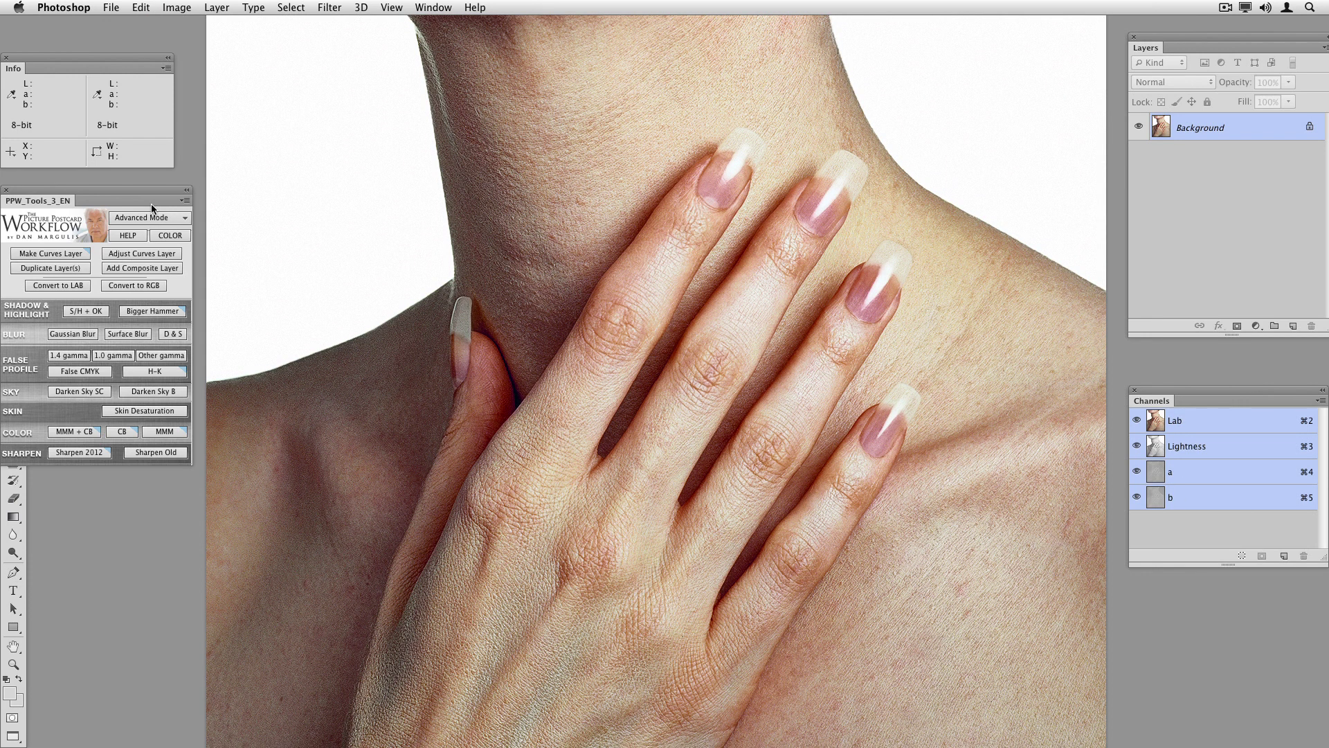
key(super+z)
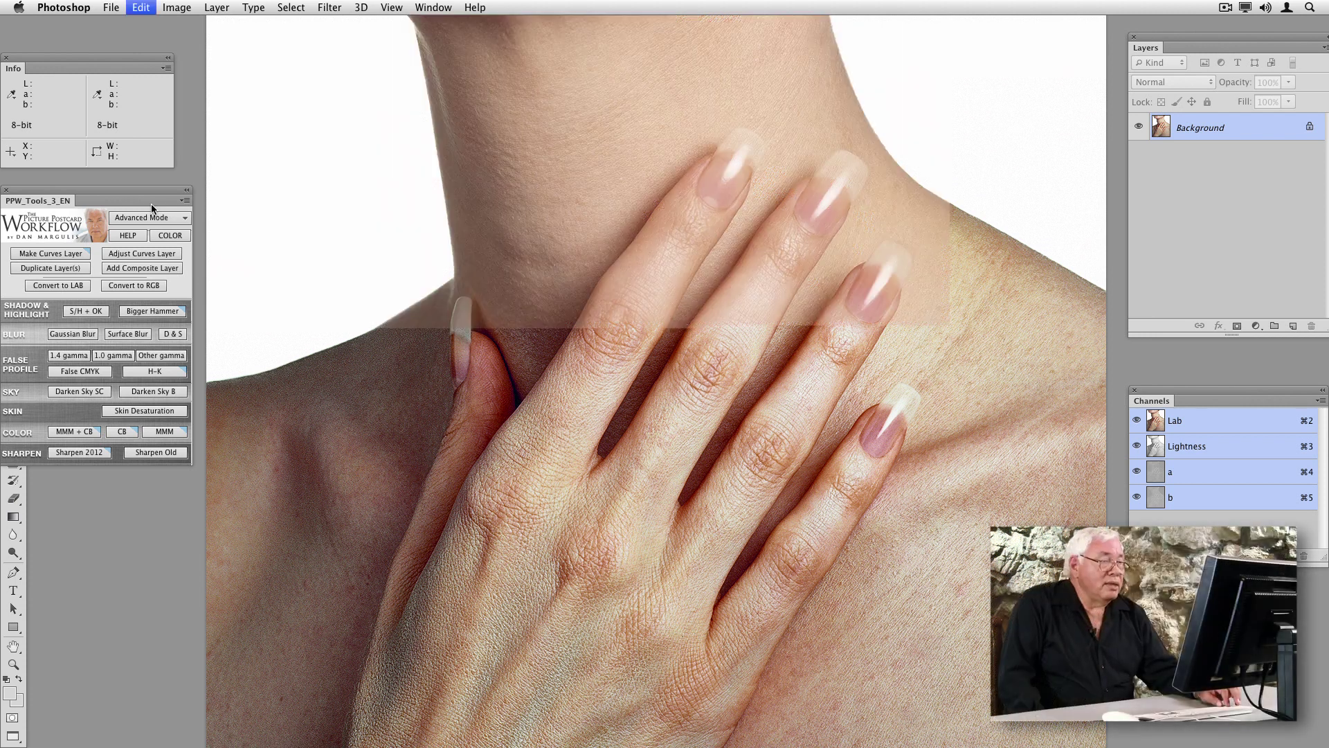
key(super+z)
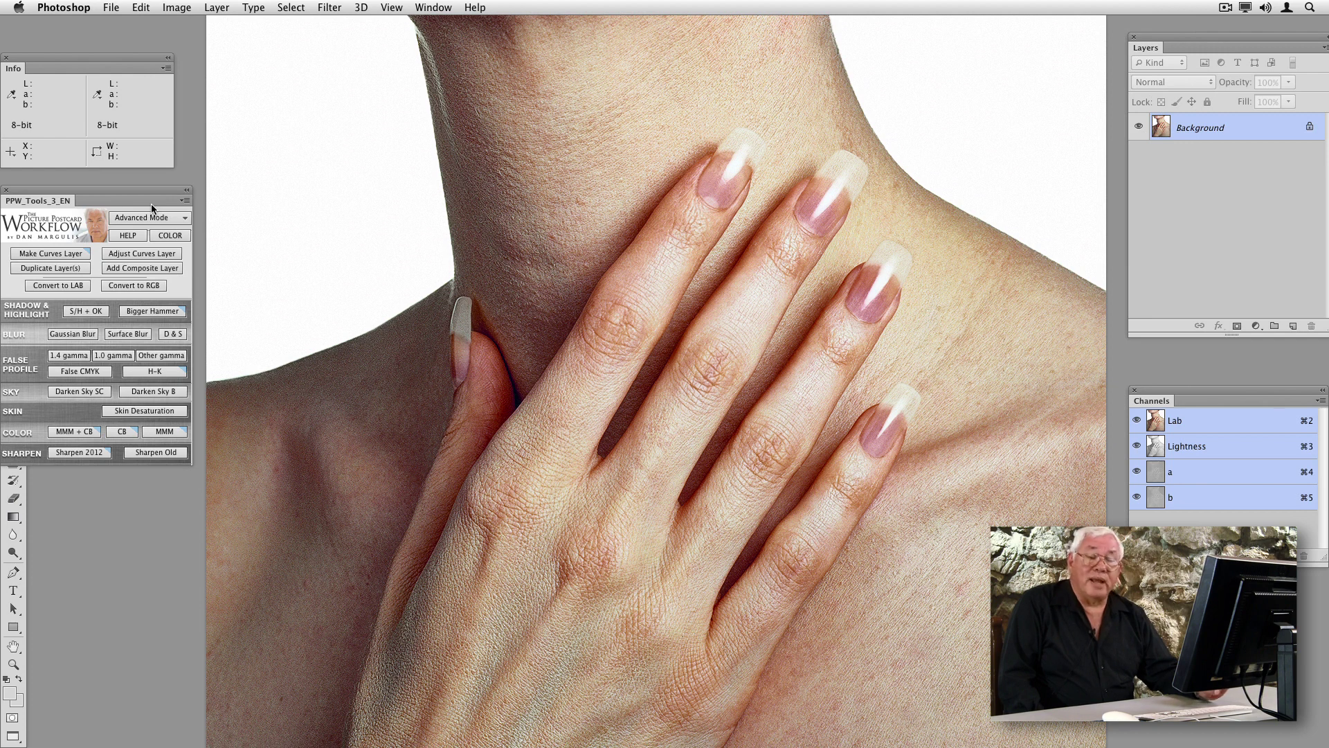
key(super+z)
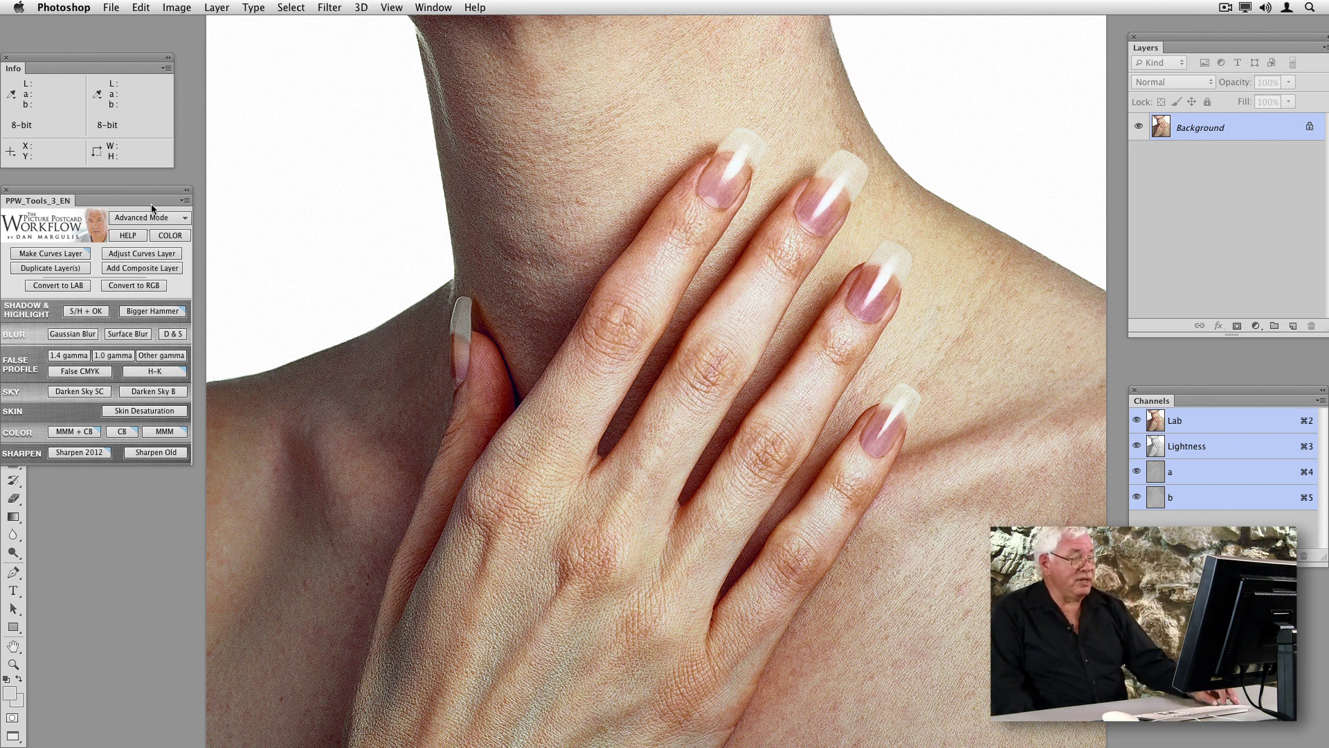
key(super+z)
key(super+alt+z)
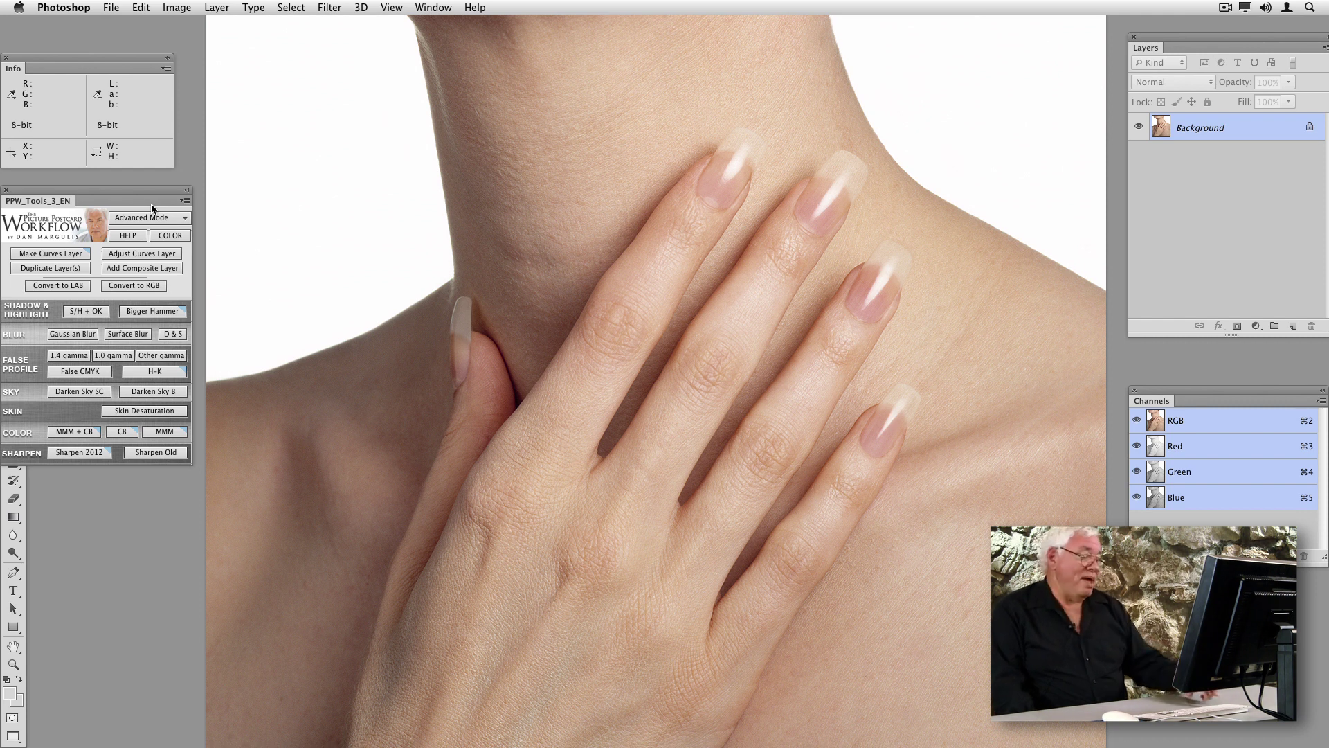
key(super+shift+z)
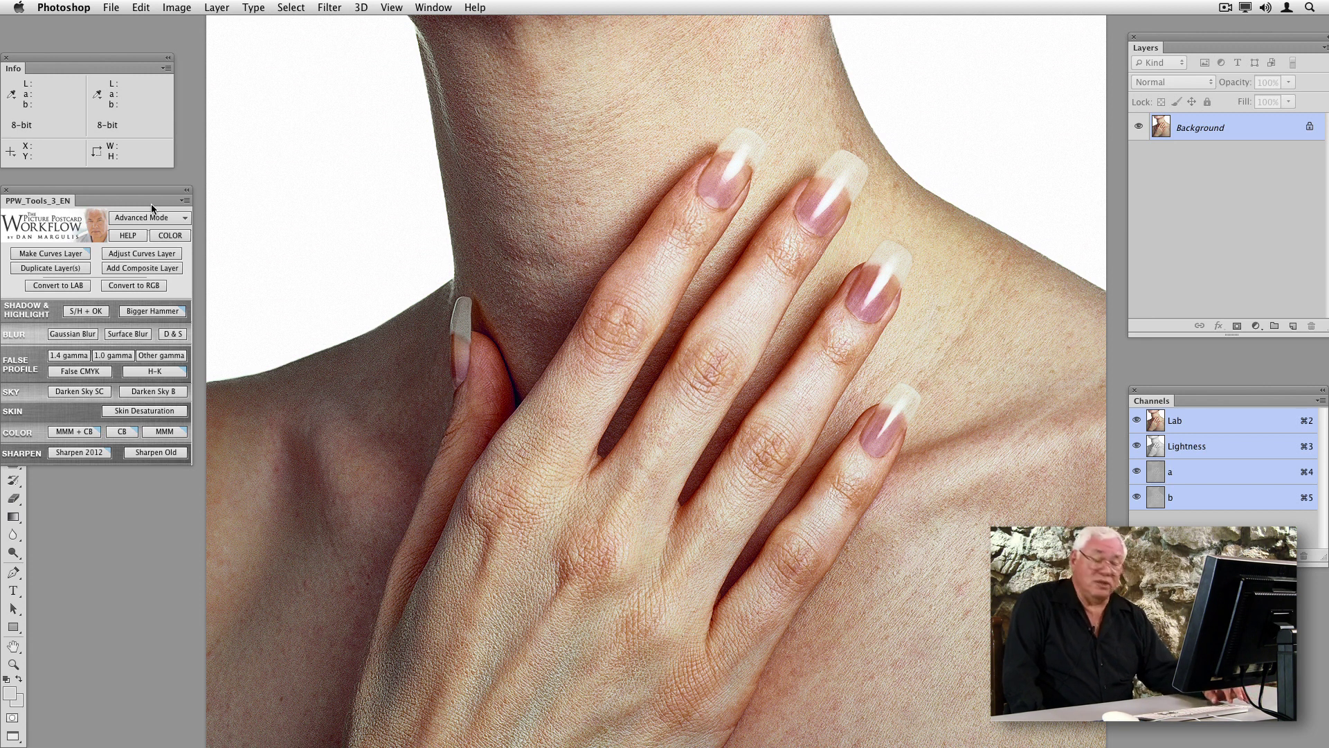
Close the manicure document without saving changes
key(super+o)
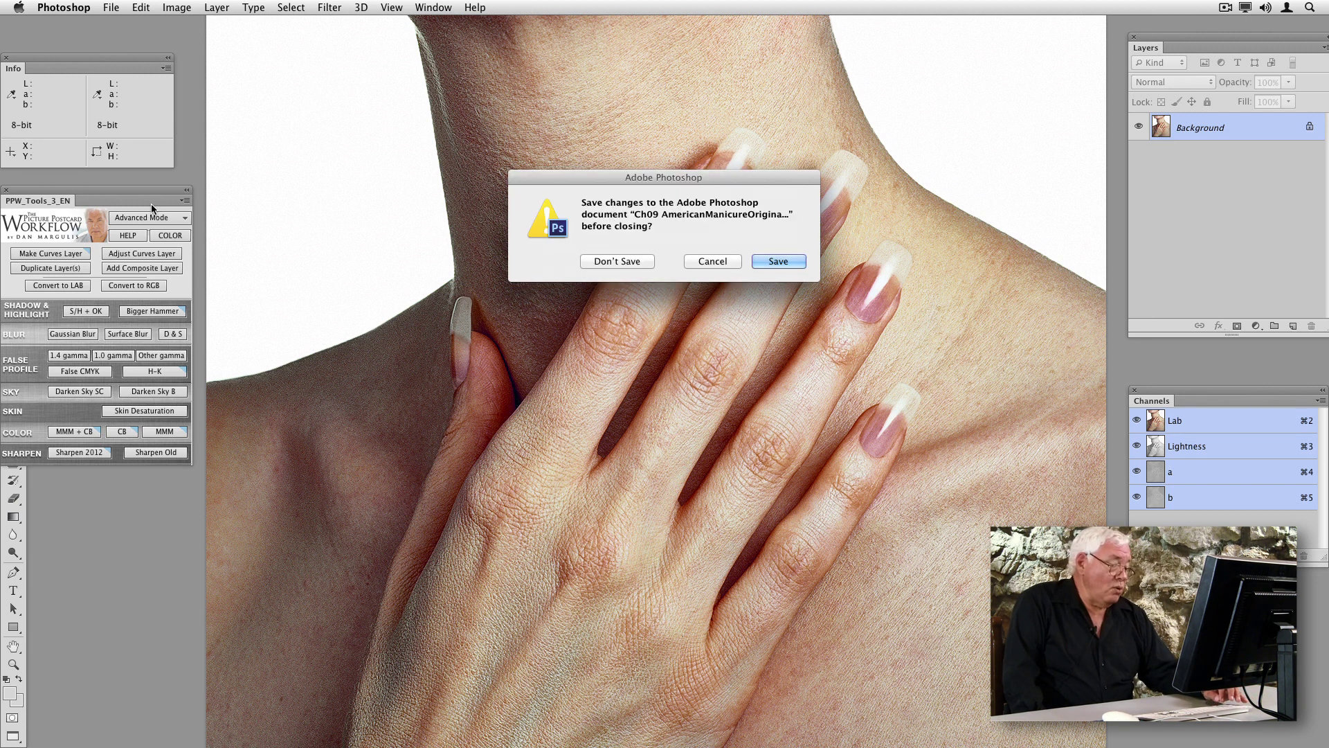
key(super+d)
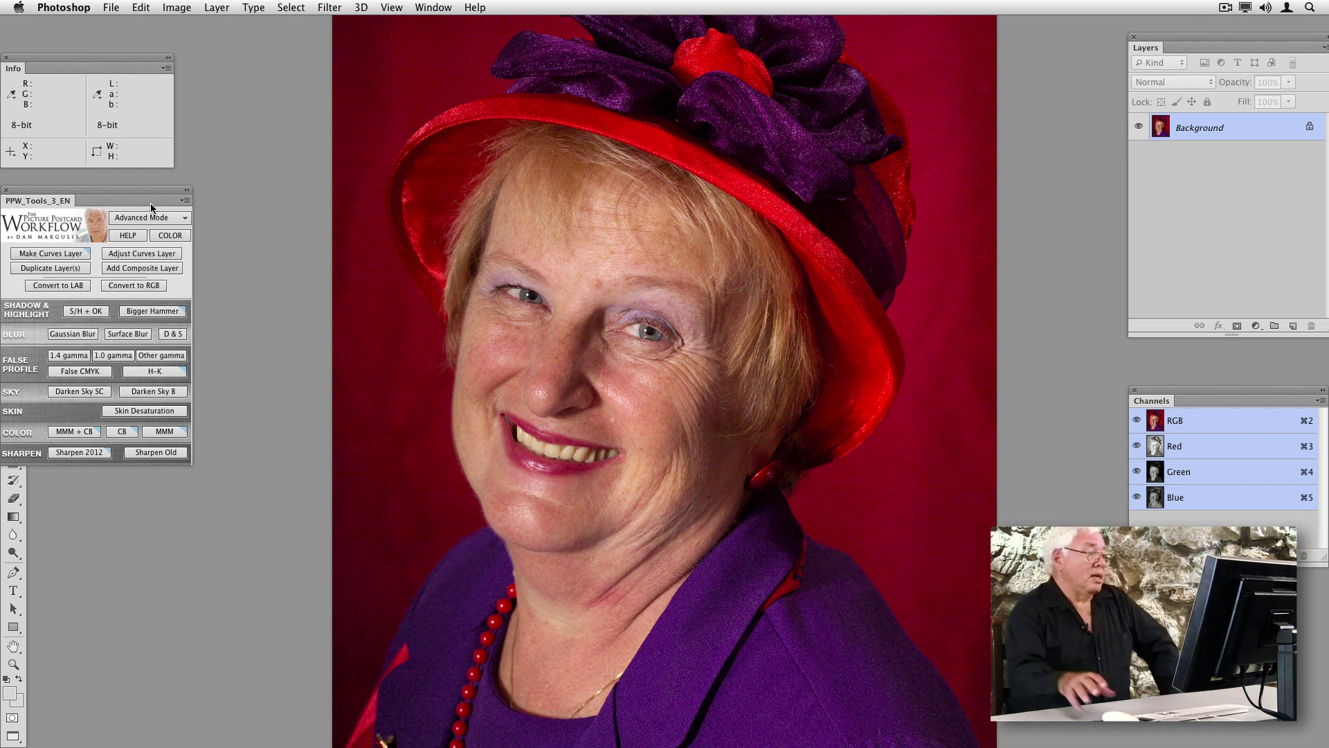
Run Skin Desaturation with Lab conversion and compare the 60% layer on and off
click(125, 414)
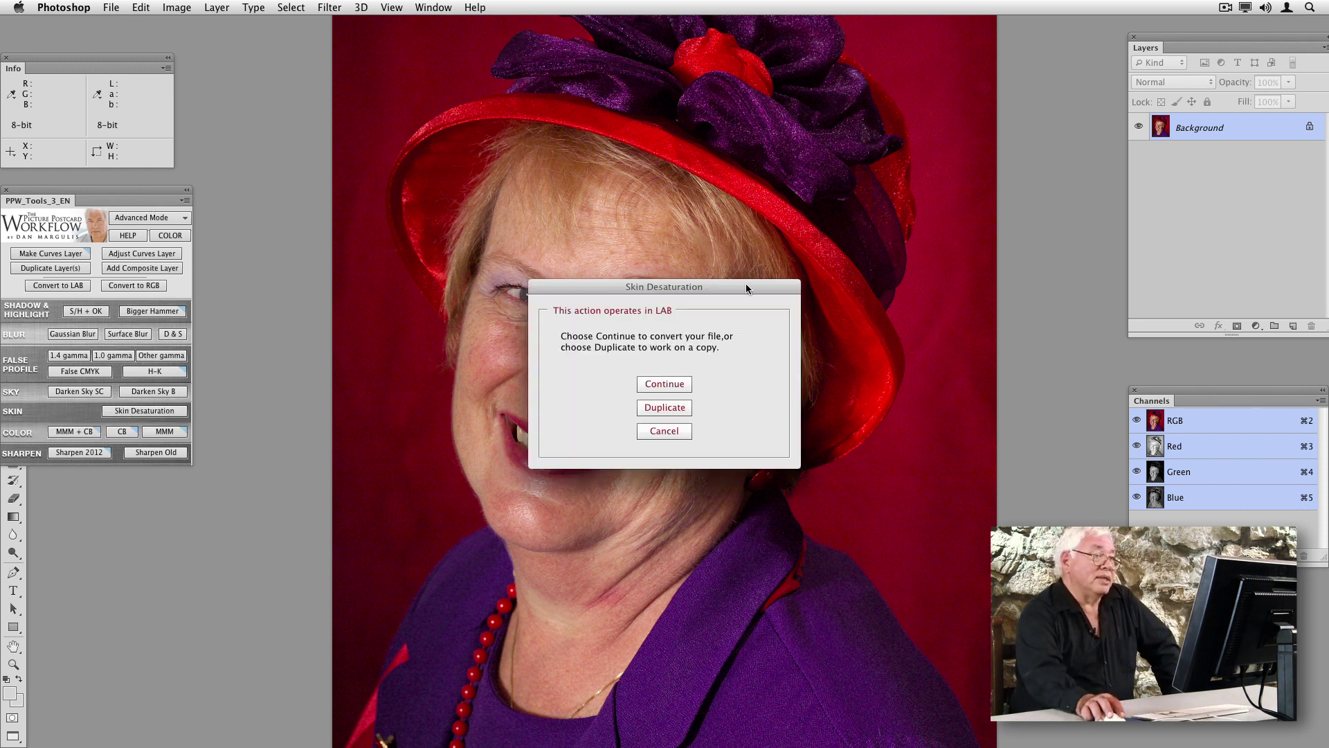
drag(745, 287, 325, 40)
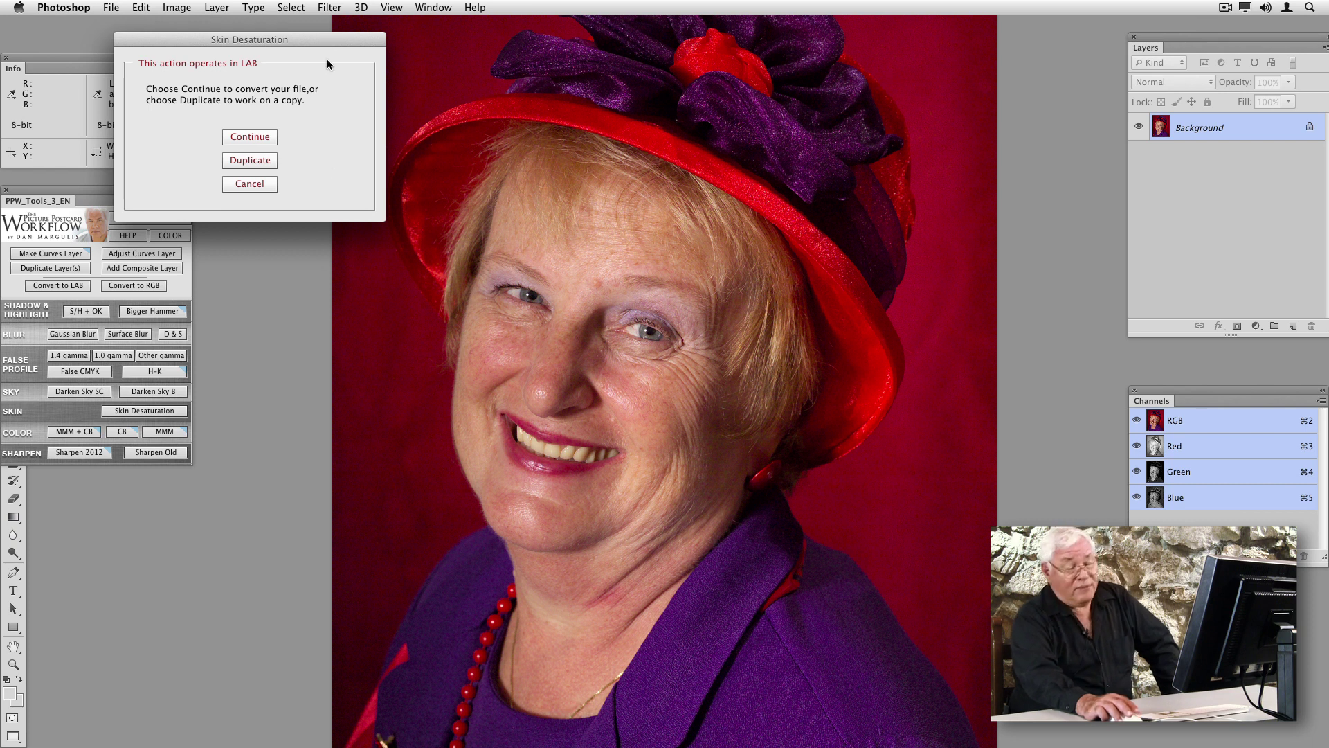
click(268, 135)
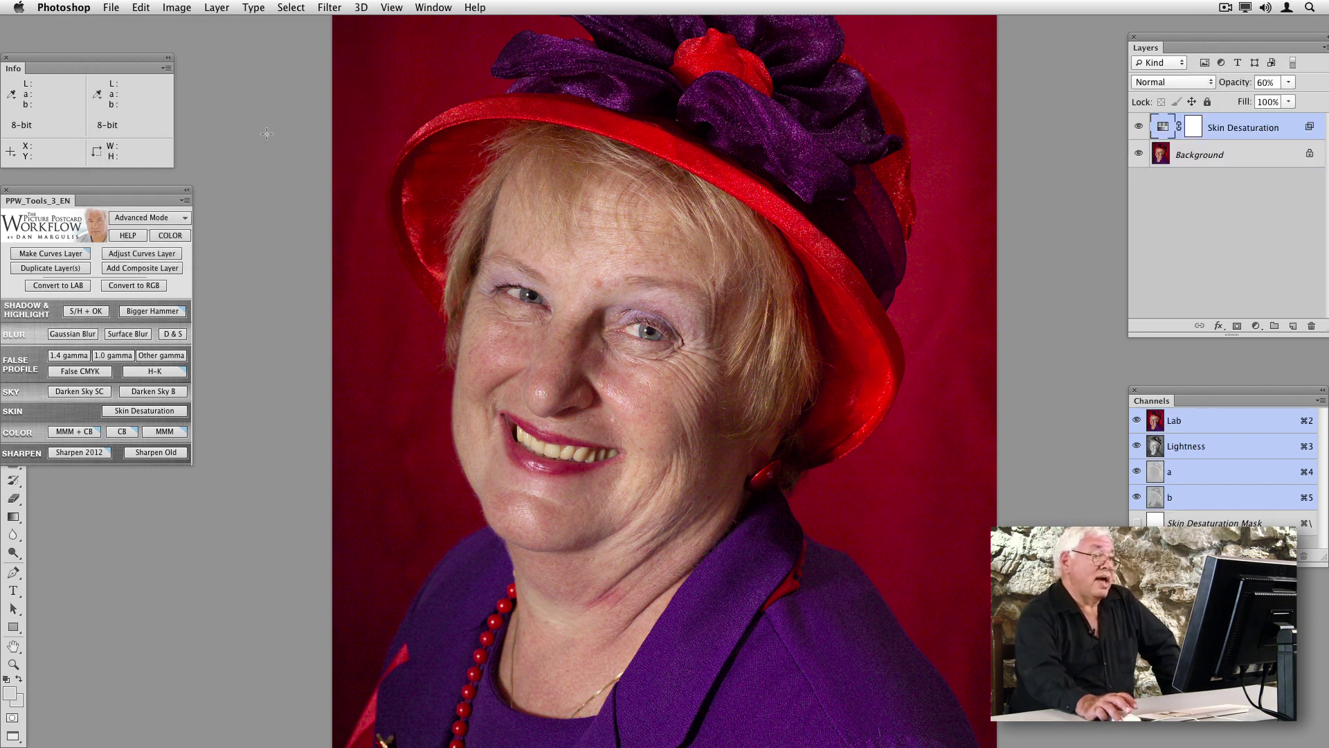
click(1138, 128)
click(1139, 127)
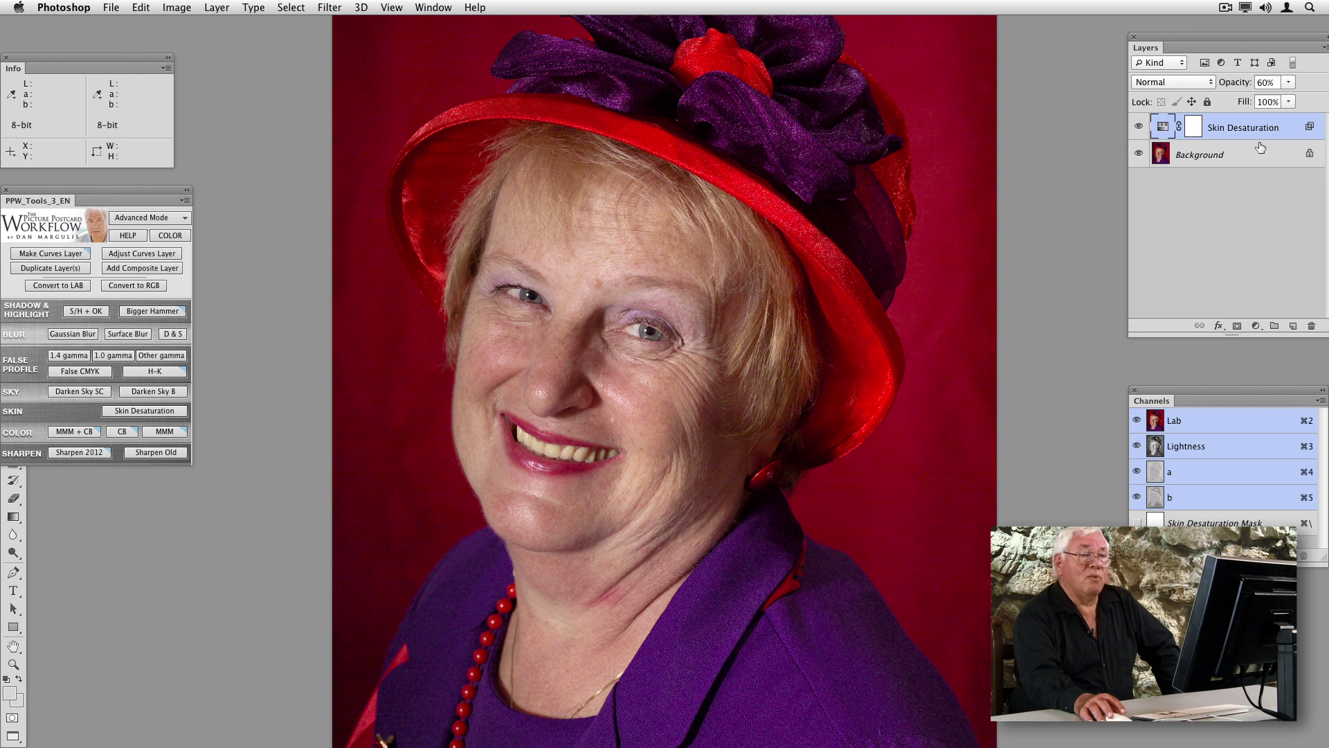
Raise the Skin Desaturation layer to 100% opacity and compare it hidden versus shown
drag(1231, 86, 1267, 83)
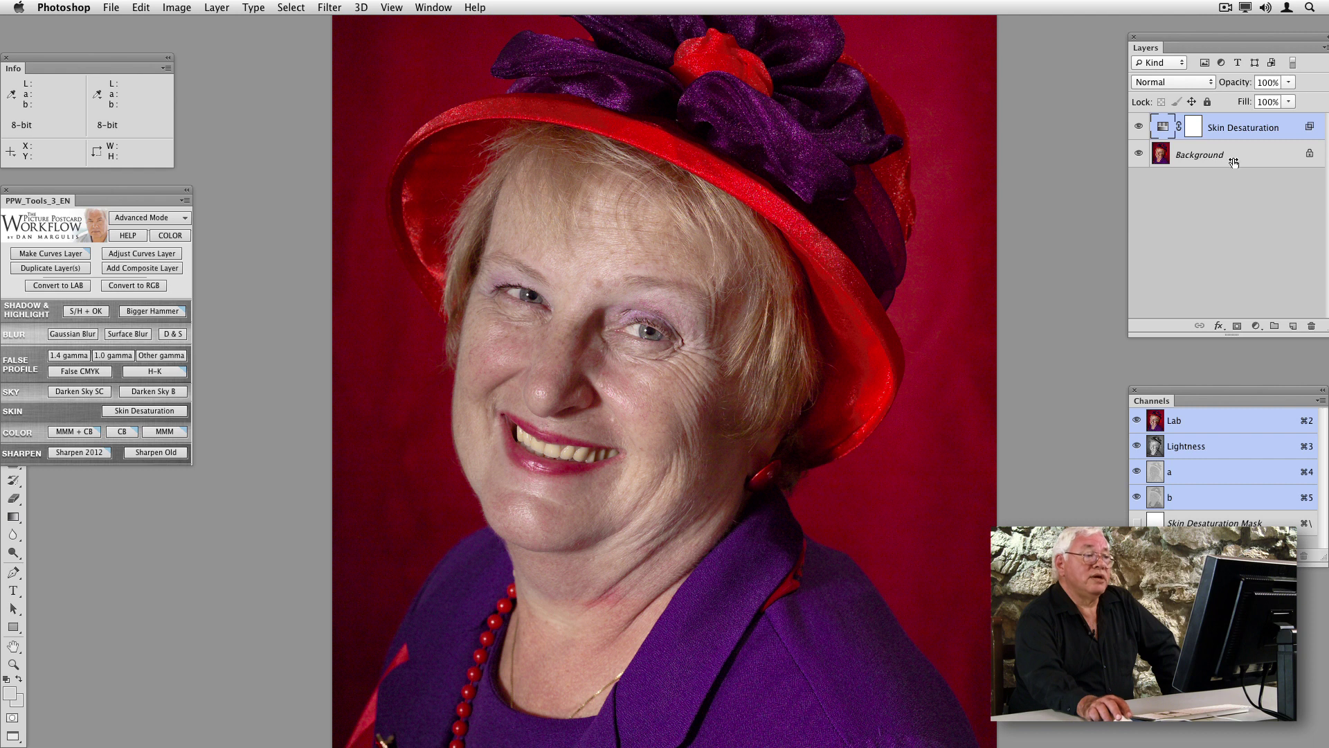
click(1138, 128)
click(1139, 127)
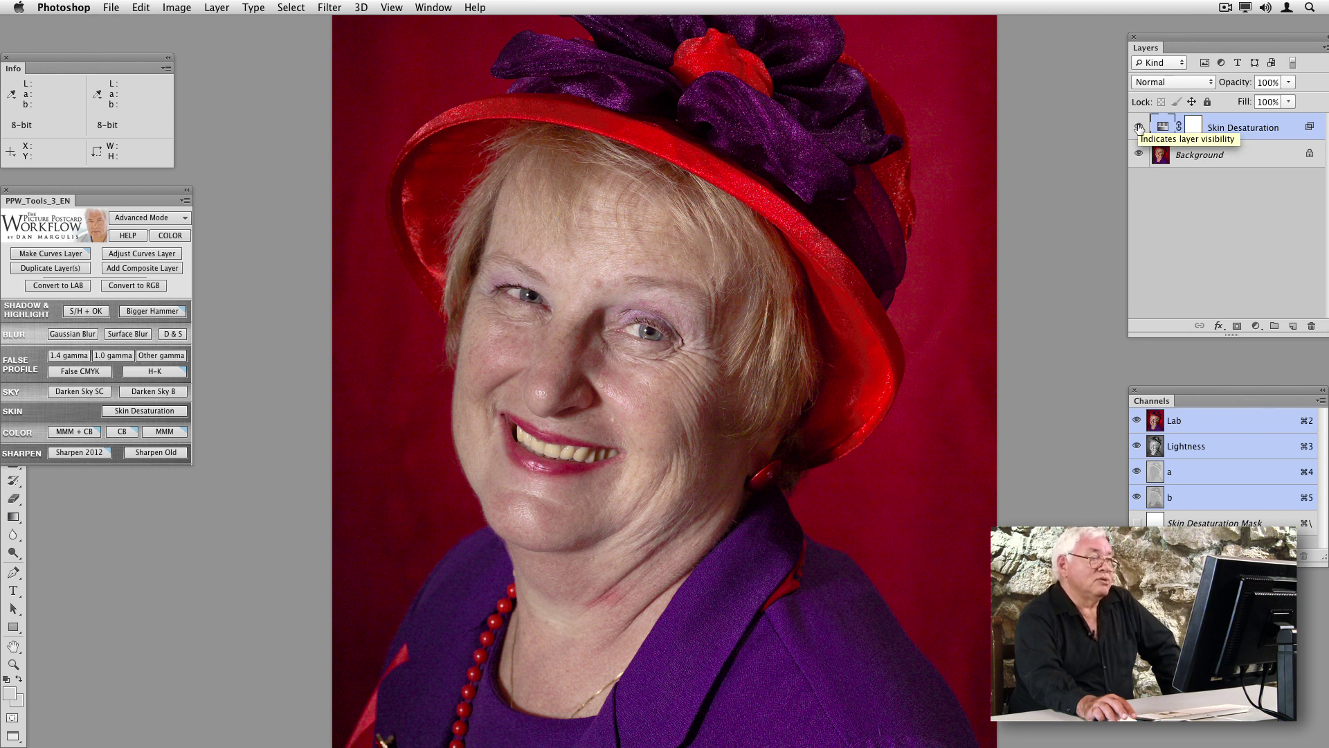
click(1139, 128)
click(1139, 128)
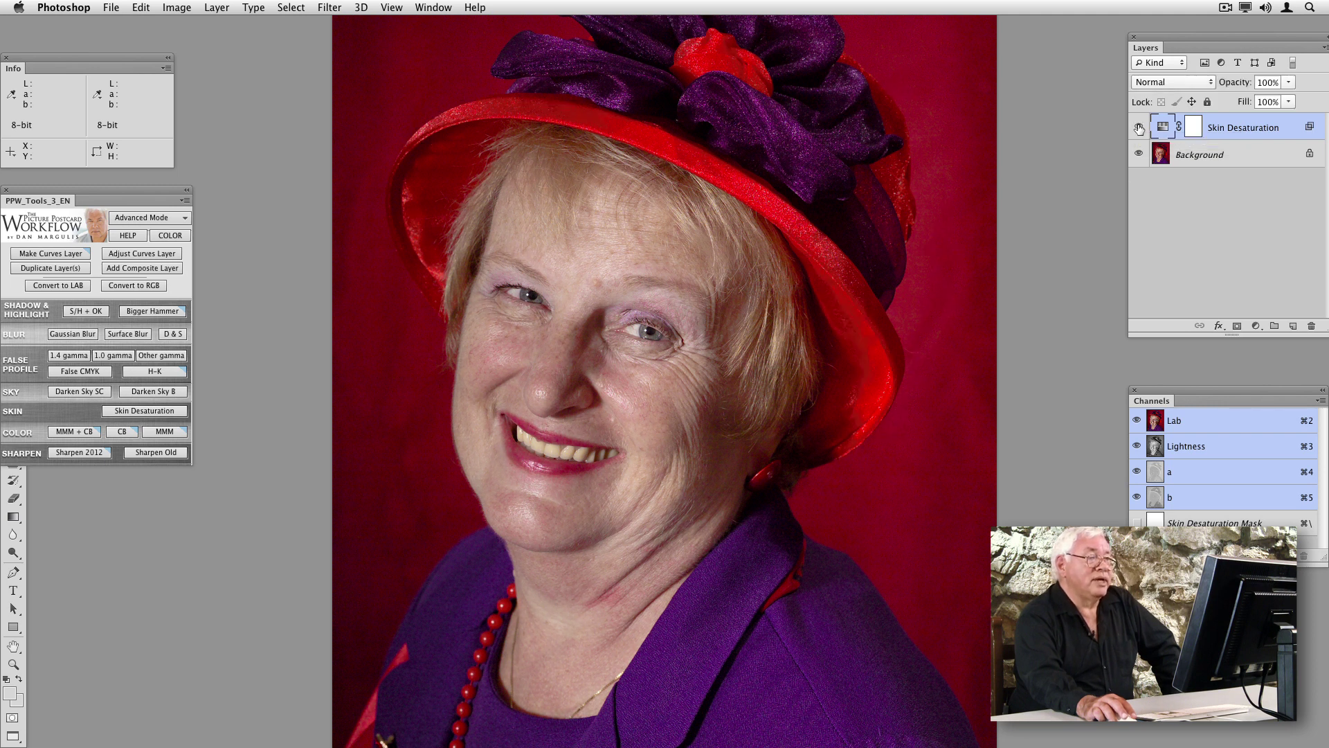
Toggle the Skin Desaturation layer's visibility repeatedly to compare the full-strength skin desaturation
click(1138, 128)
click(1139, 127)
click(1138, 127)
click(1139, 127)
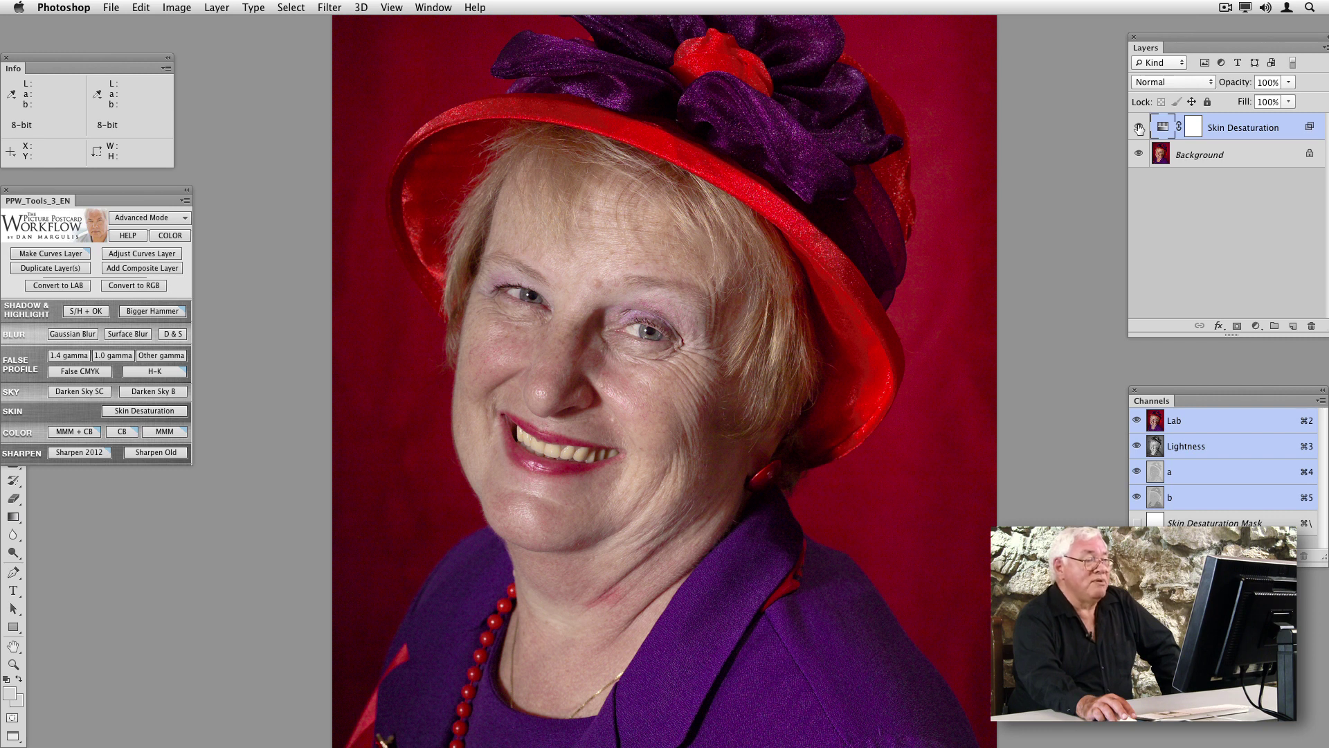
click(1139, 129)
click(1139, 129)
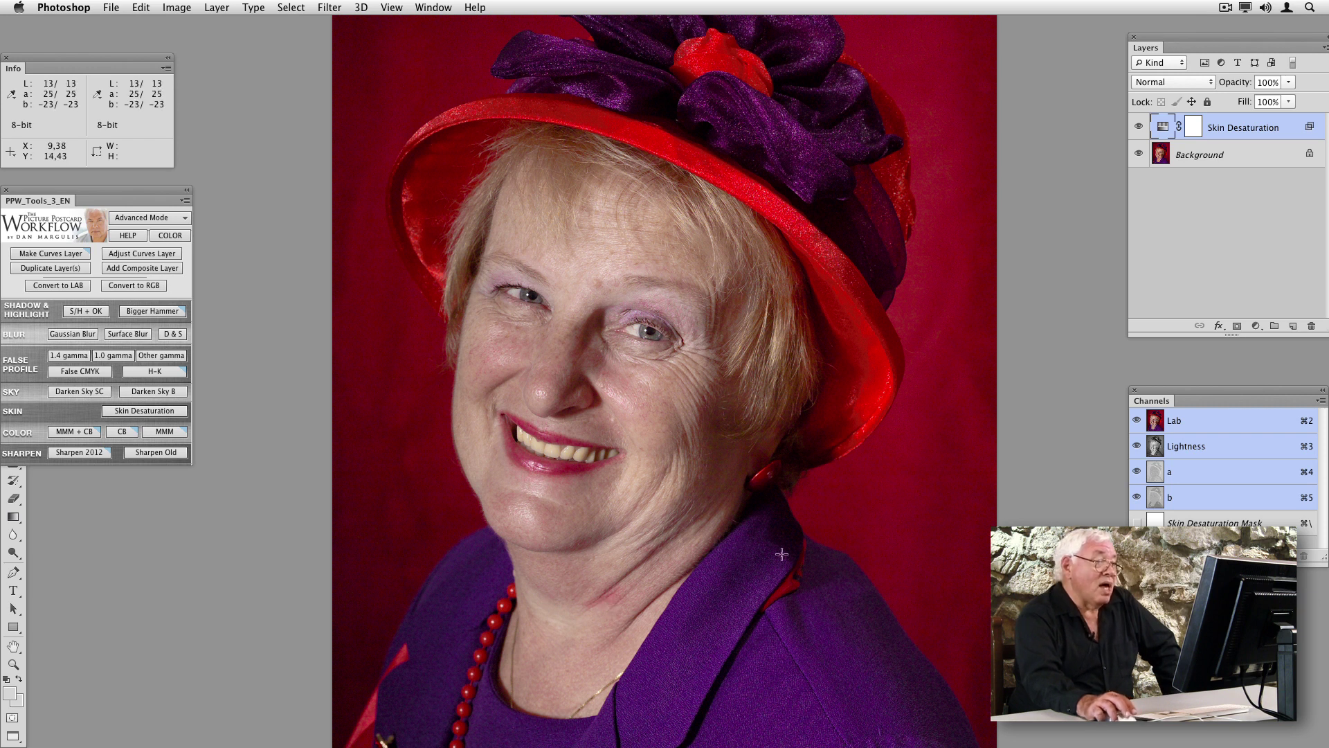
click(1139, 126)
click(1139, 126)
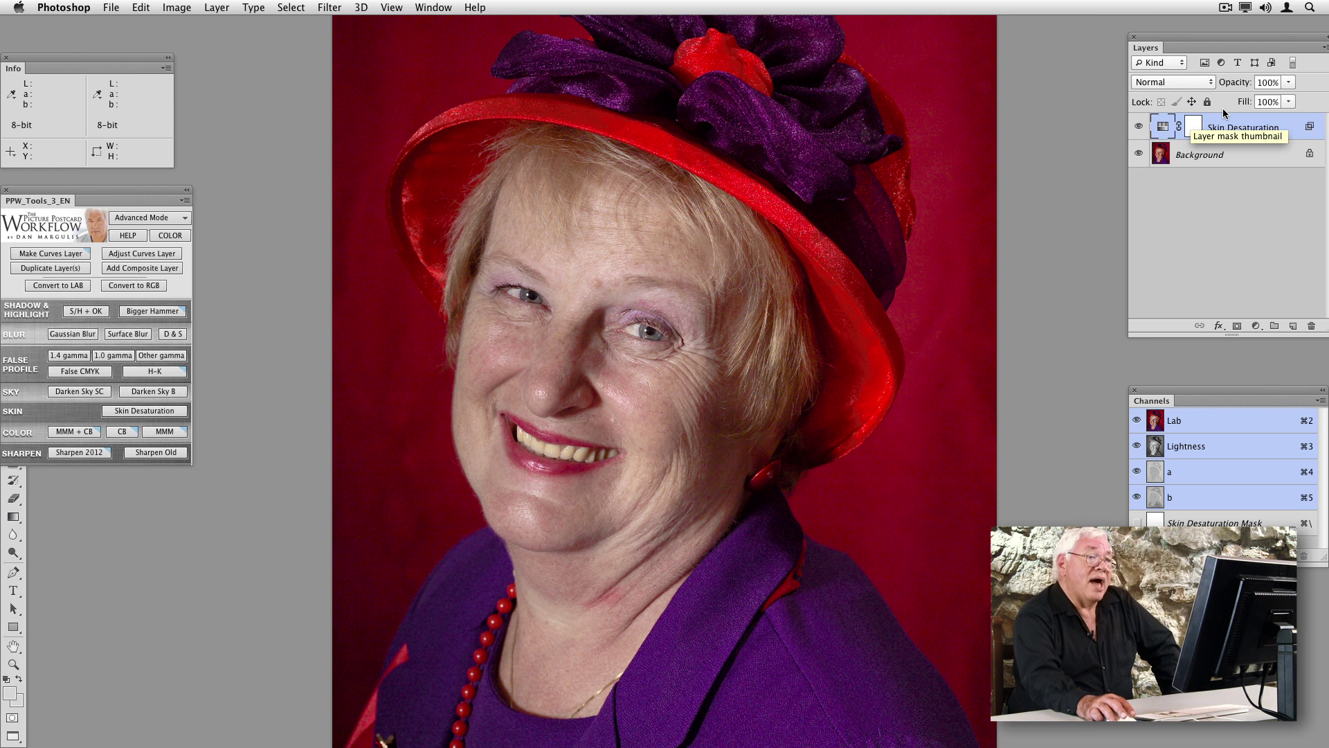
Set the Skin Desaturation layer back to 60% opacity and hide it to compare
key(6)
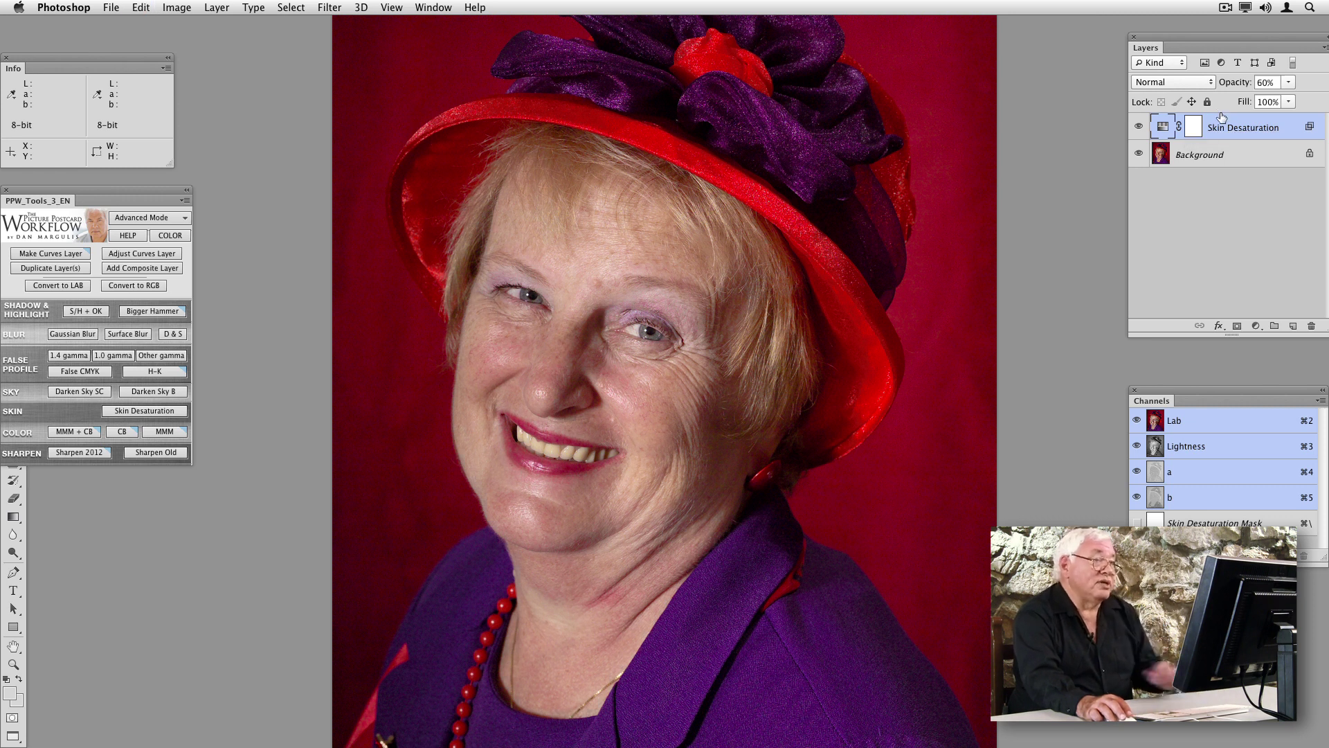
click(1138, 127)
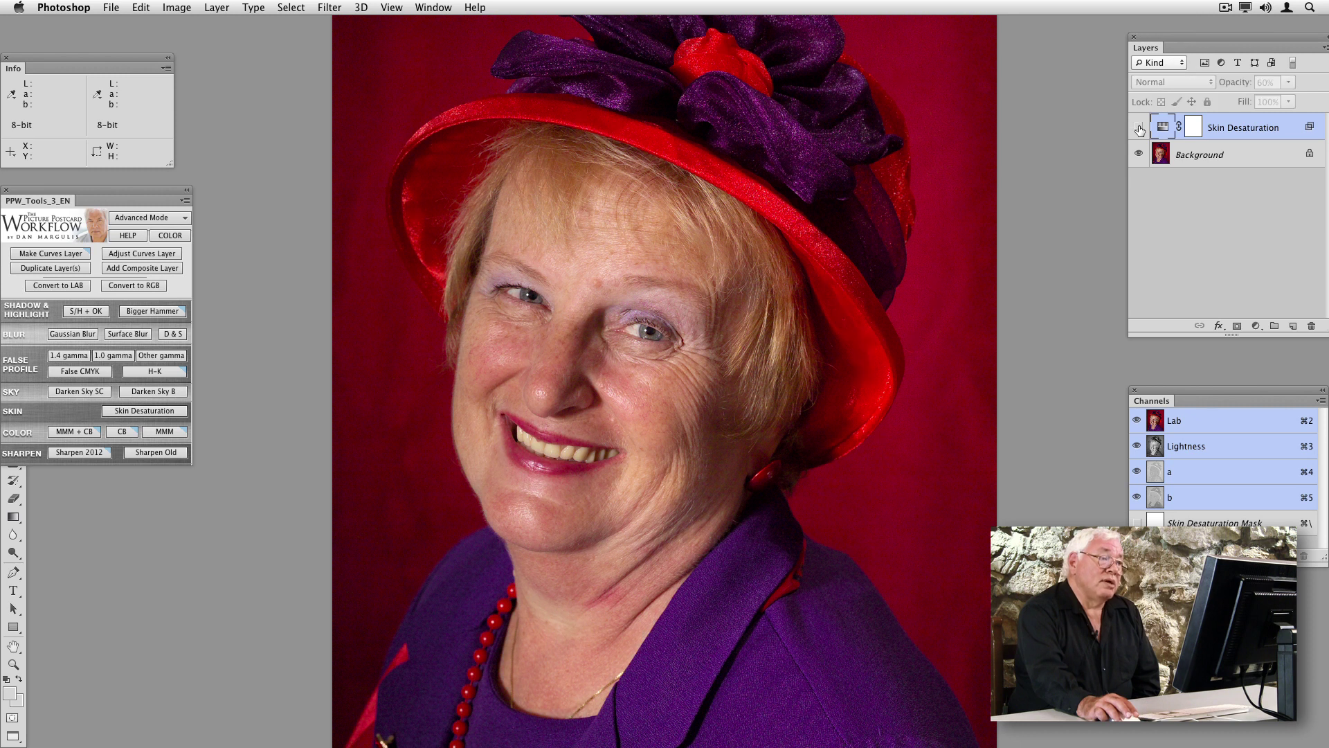